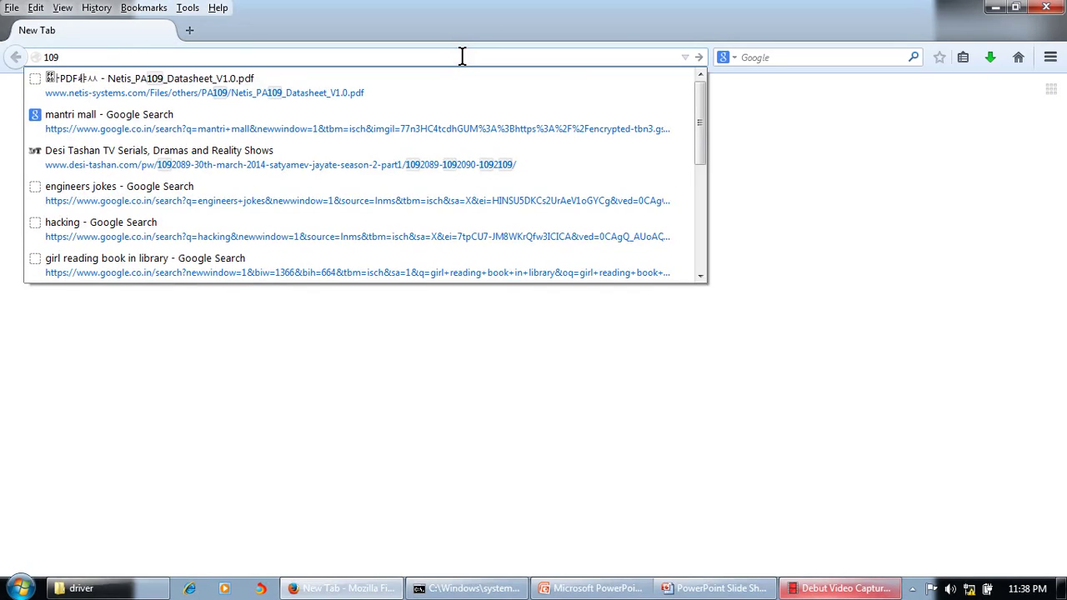
# Delete the mistyped digits from the router address in the new Firefox tab.
pyautogui.press('BackSpace')
pyautogui.press('BackSpace')
# Load the router at 192.168.1.1 and open its Advanced status page.
pyautogui.write('92')
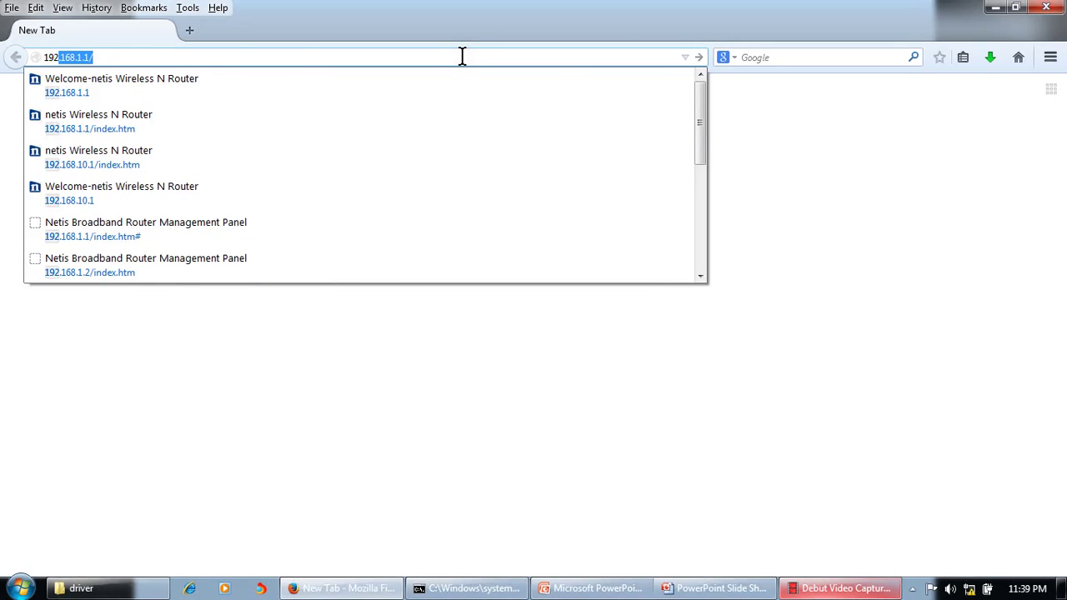
pyautogui.press('Return')
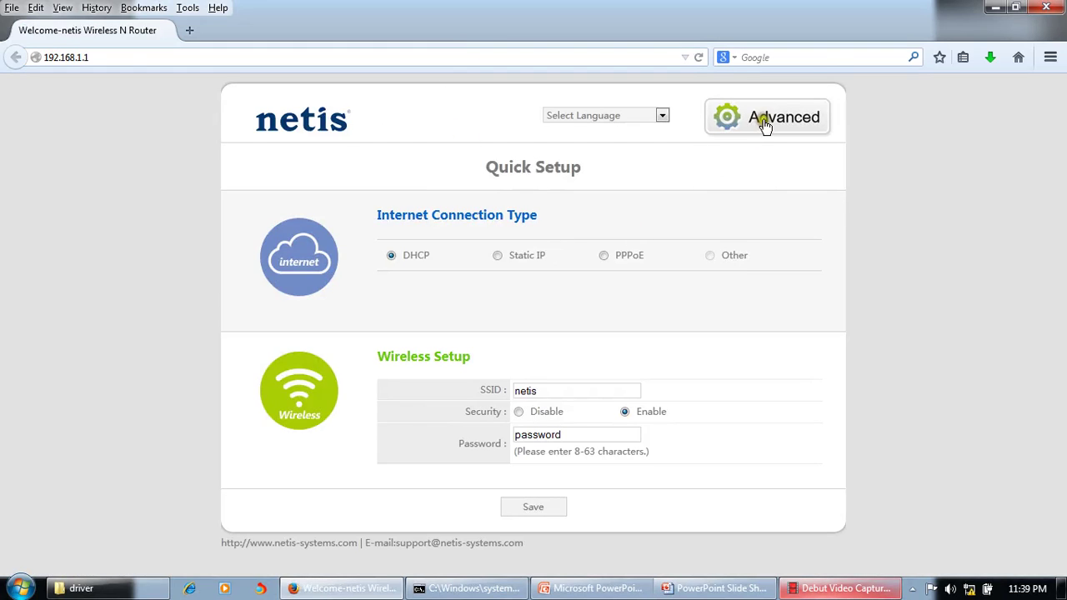
pyautogui.click(765, 125)
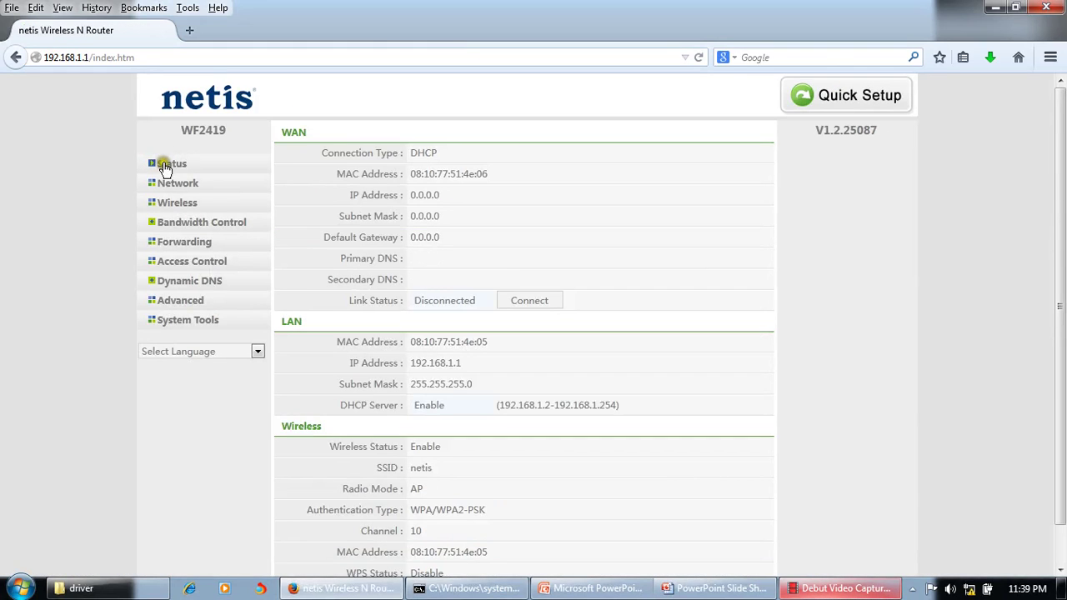
pyautogui.click(165, 165)
# Request the WAN link connection three times, confirming each with OK.
pyautogui.click(532, 301)
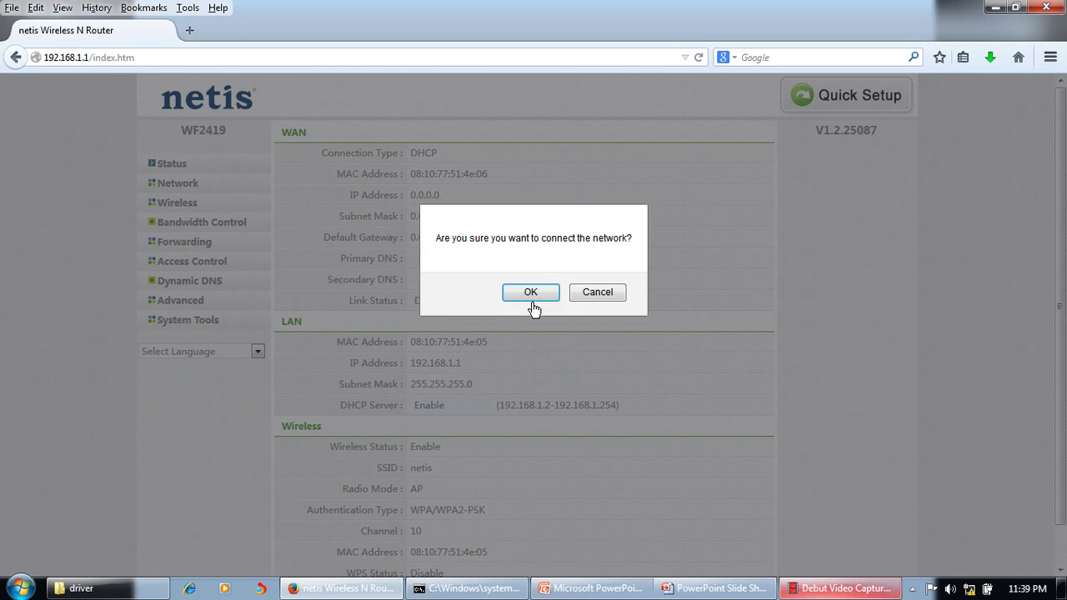
pyautogui.click(531, 294)
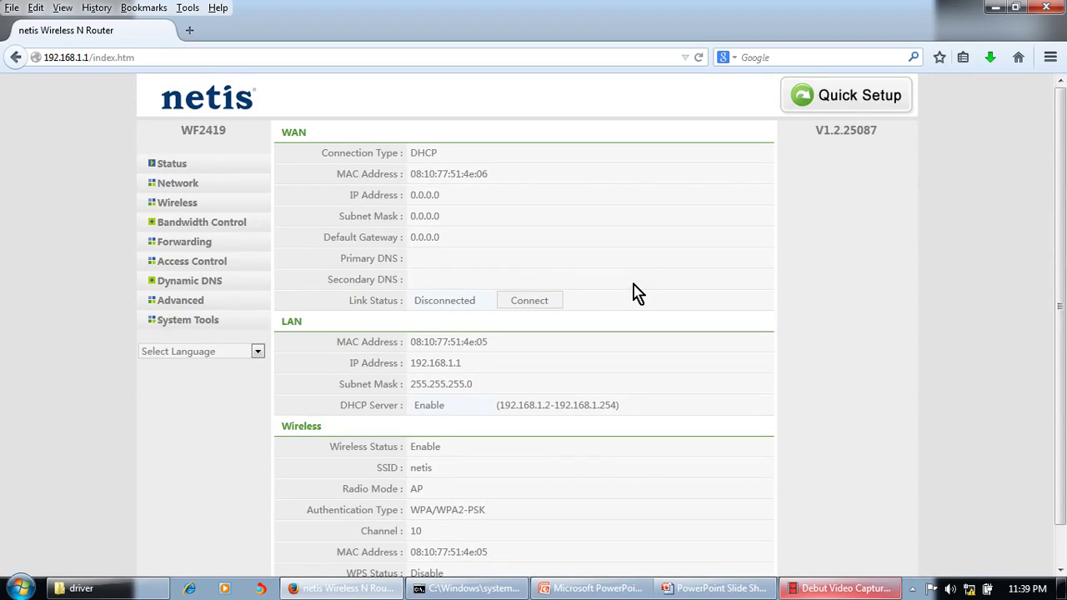
pyautogui.click(531, 298)
pyautogui.click(531, 298)
pyautogui.click(533, 301)
pyautogui.click(534, 303)
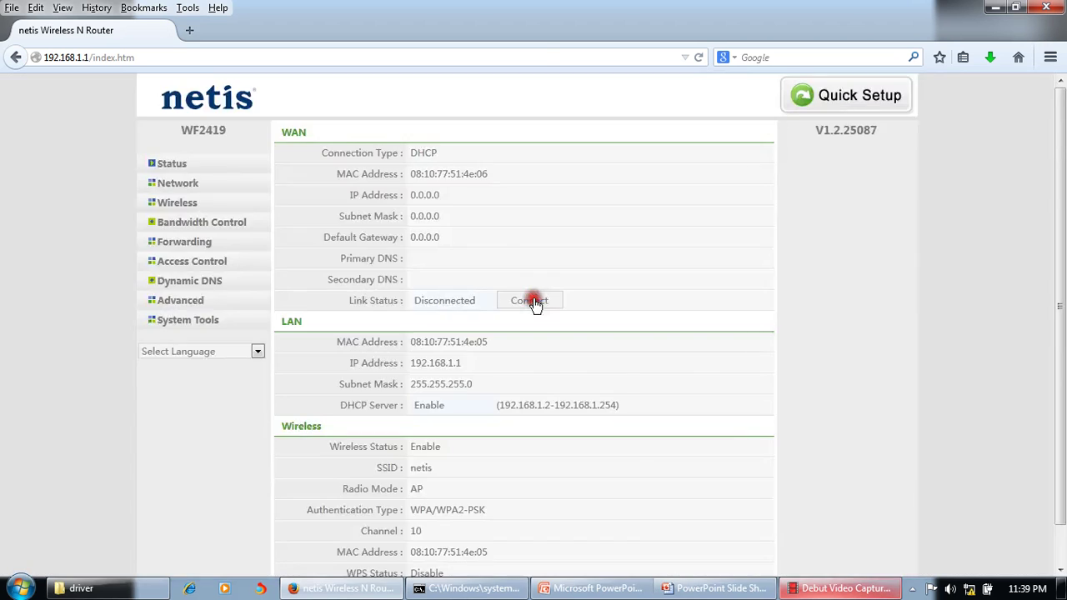
# Reload the router status page three times to check the WAN link.
pyautogui.click(508, 57)
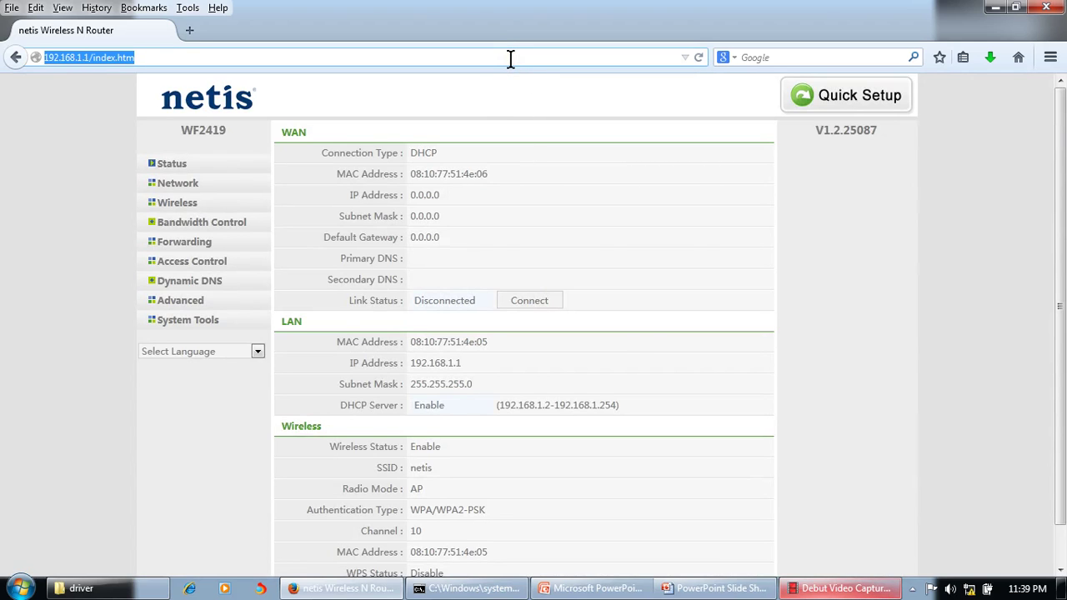
pyautogui.press('Return')
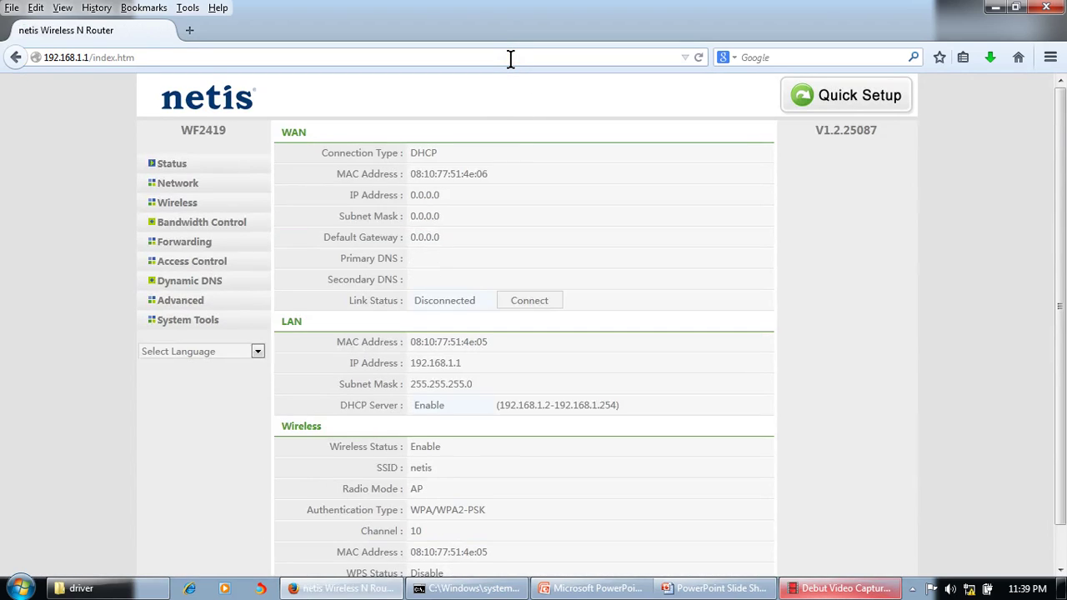
pyautogui.click(510, 58)
pyautogui.press('Return')
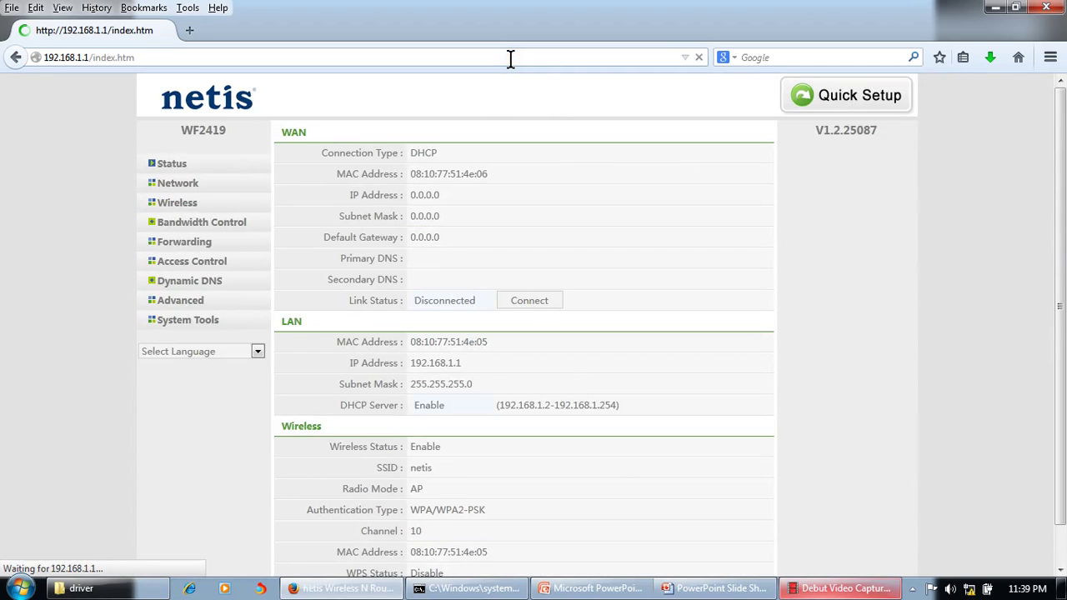
pyautogui.click(510, 59)
pyautogui.press('Return')
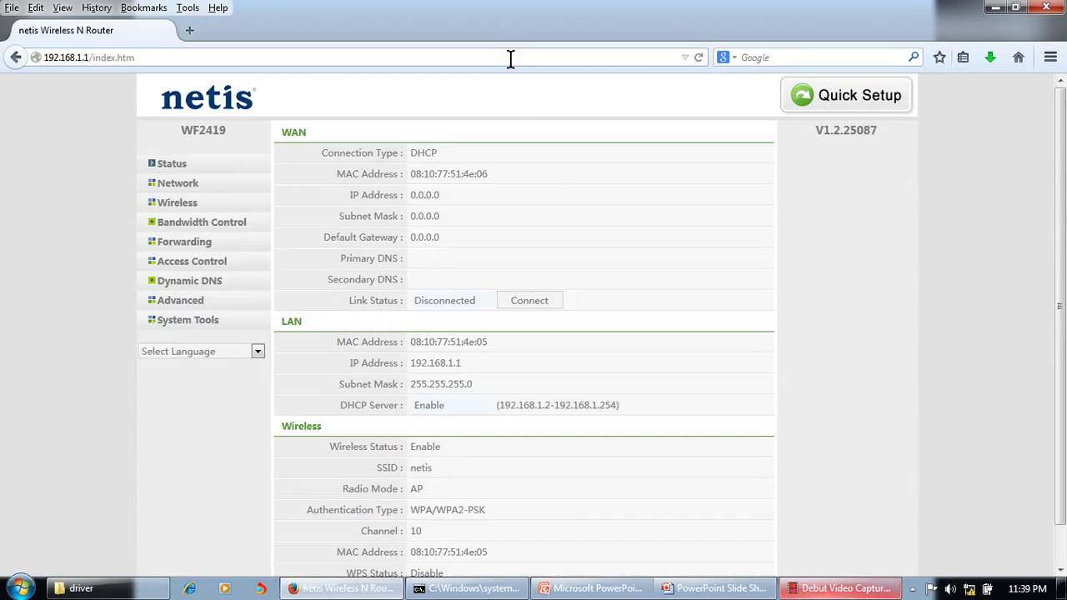
# Connect the WAN link once more, confirm, and reload to see it Connected.
pyautogui.click(529, 301)
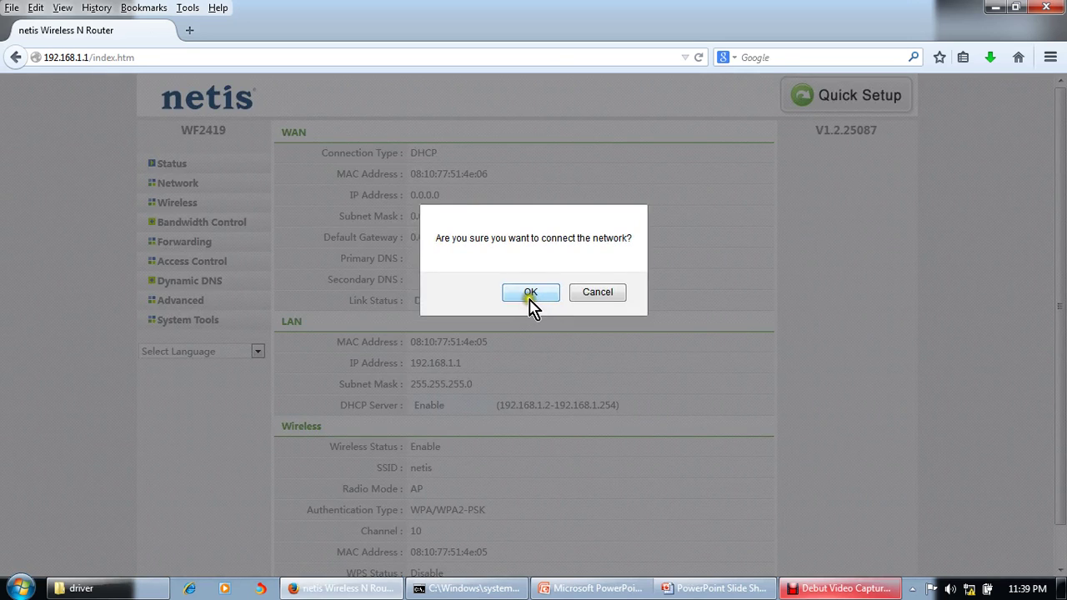
pyautogui.click(531, 293)
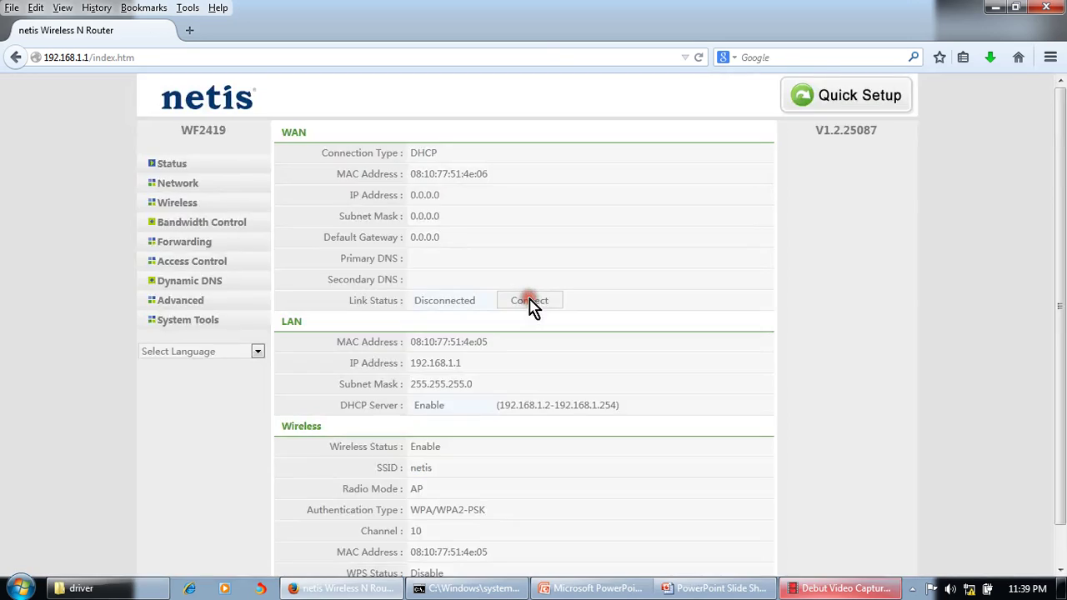
pyautogui.click(500, 59)
pyautogui.press('Return')
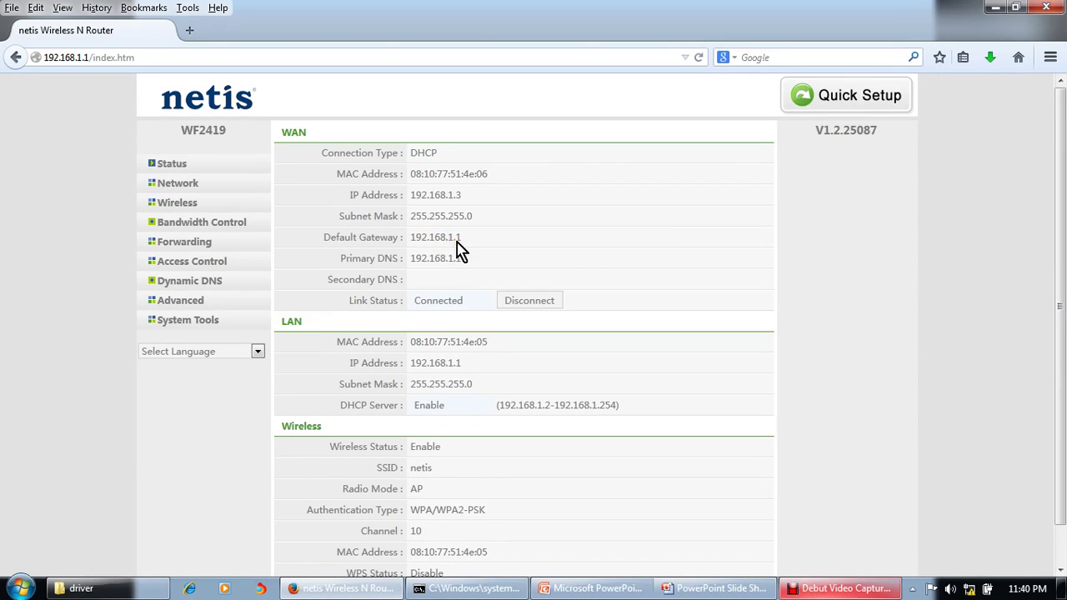
# Test internet access by loading google.com in a new tab, then close that tab.
pyautogui.moveTo(409, 236); pyautogui.dragTo(444, 237)
pyautogui.click(191, 31)
pyautogui.click(286, 55)
pyautogui.write('go')
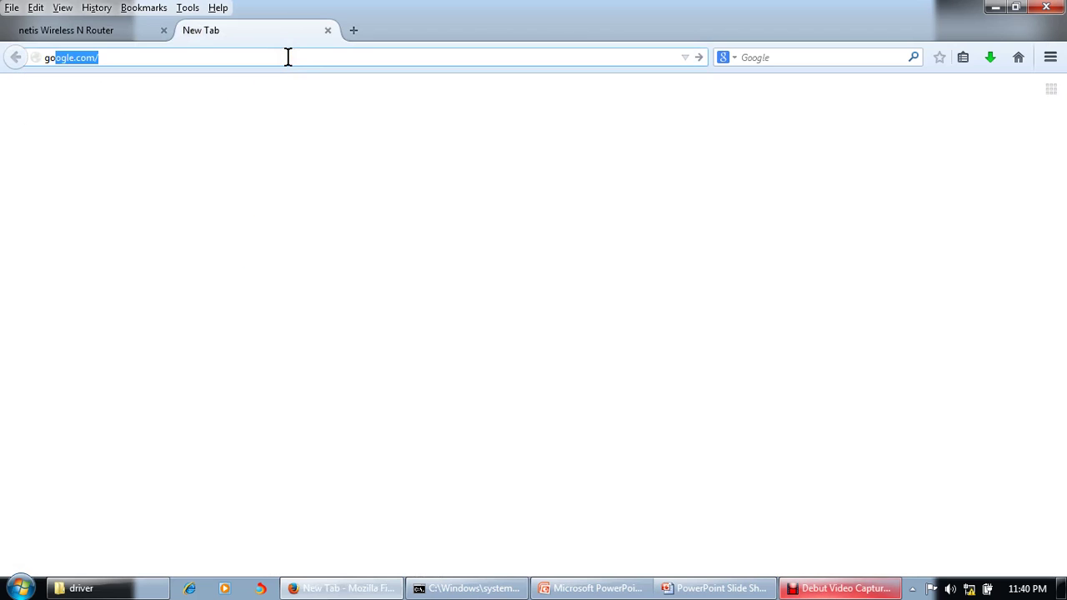
pyautogui.press('Return')
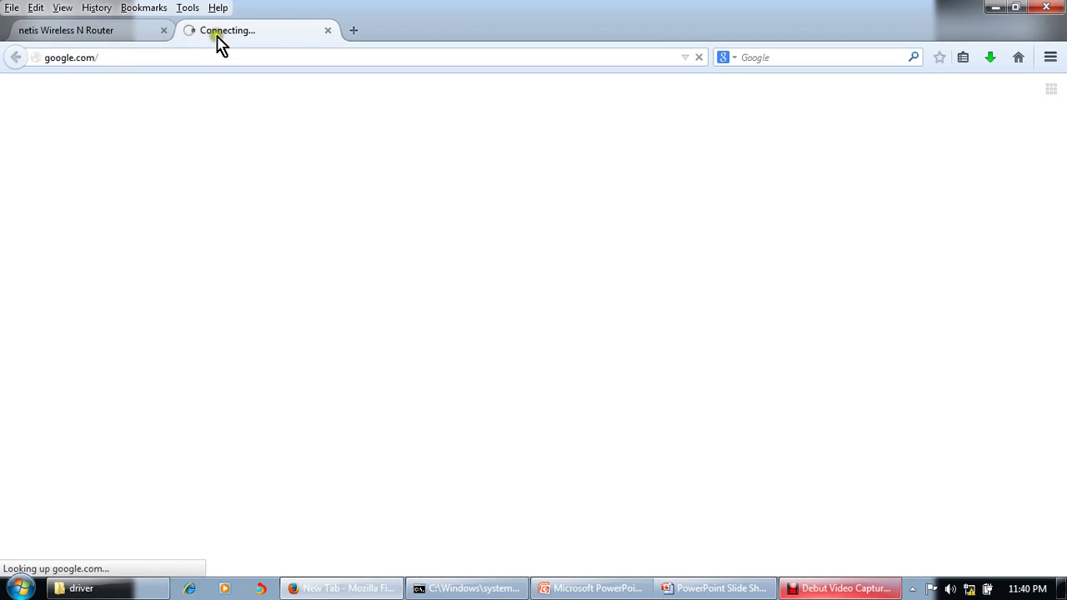
pyautogui.click(327, 32)
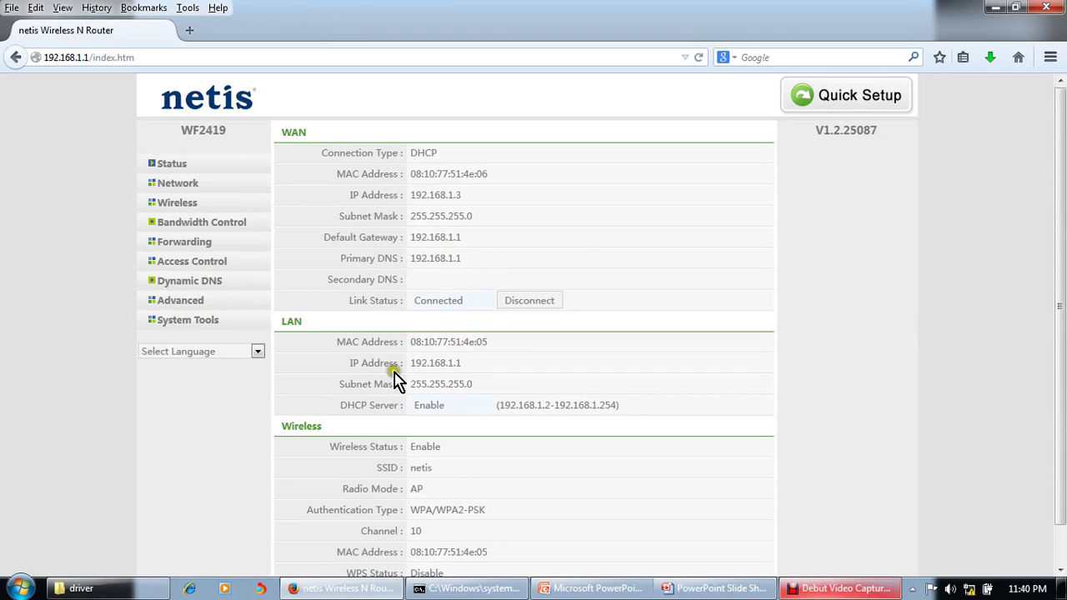
# Set the LAN IP Address to 192.168.10.1, then save and confirm the router reboot.
pyautogui.click(167, 190)
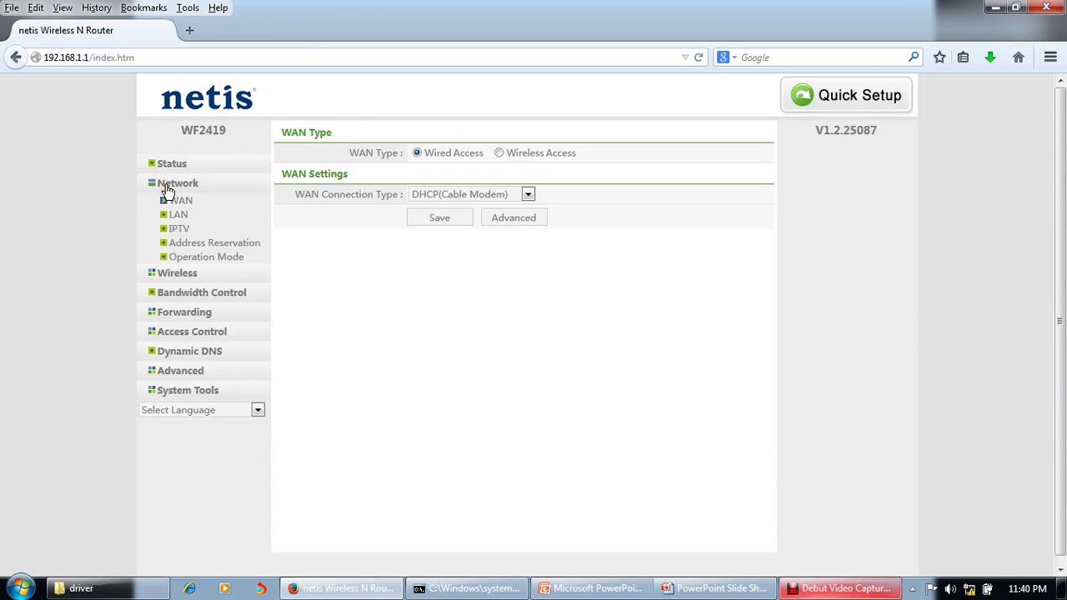
pyautogui.click(179, 215)
pyautogui.click(461, 153)
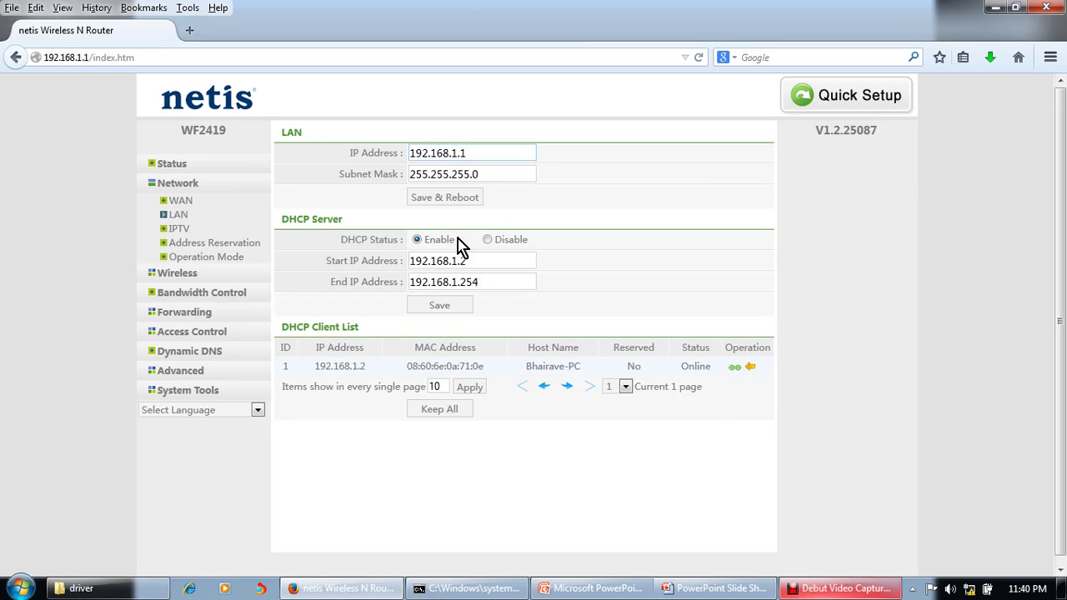
pyautogui.write('0')
pyautogui.click(438, 200)
pyautogui.click(531, 295)
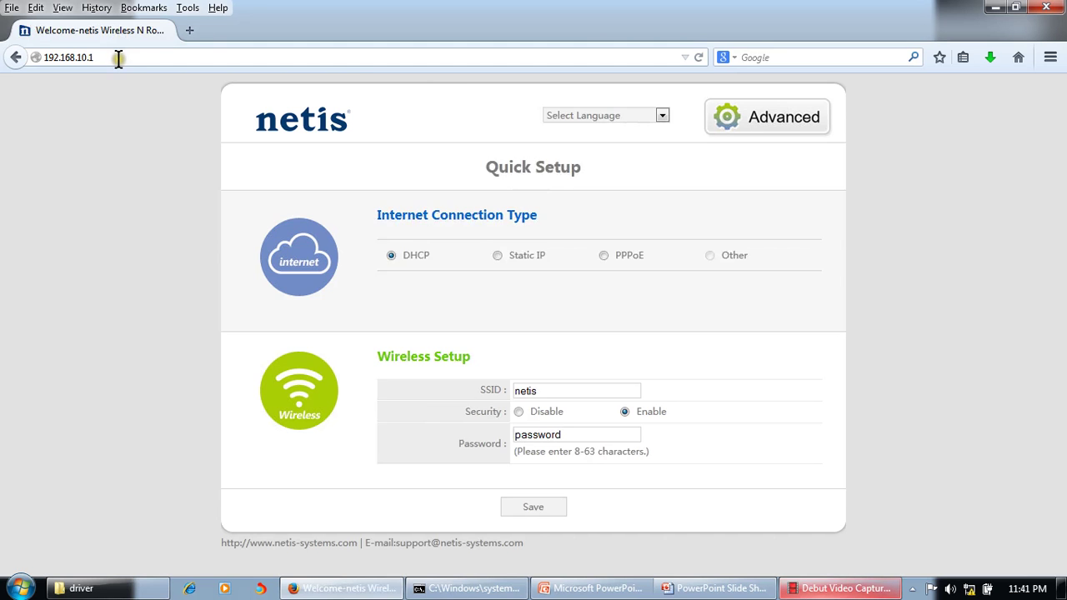
# Load the router at 192.168.10.1 and open its Advanced status page.
pyautogui.click(117, 57)
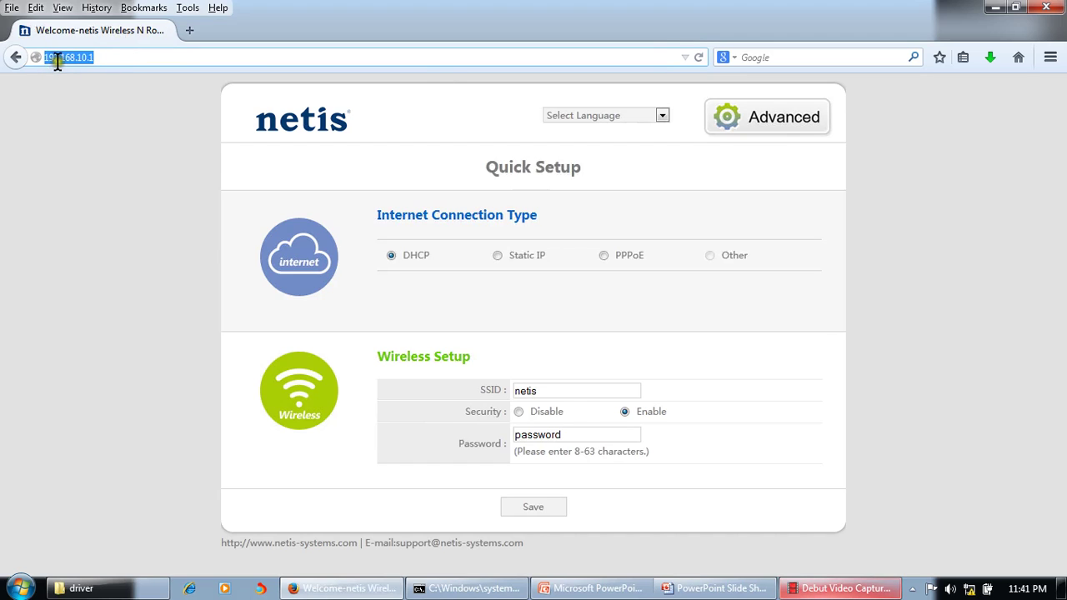
pyautogui.press('Return')
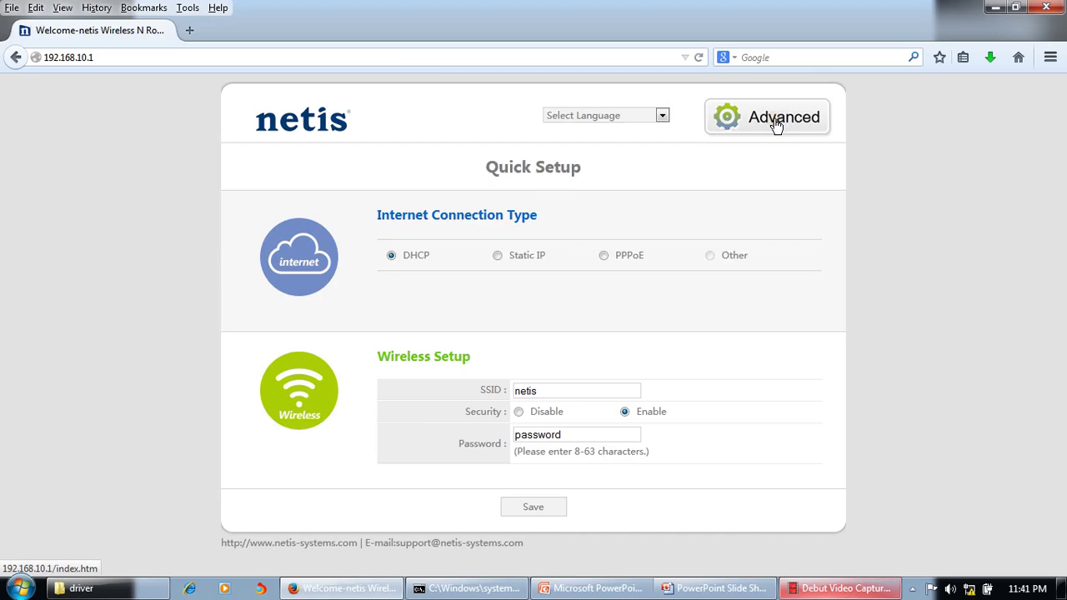
pyautogui.click(543, 57)
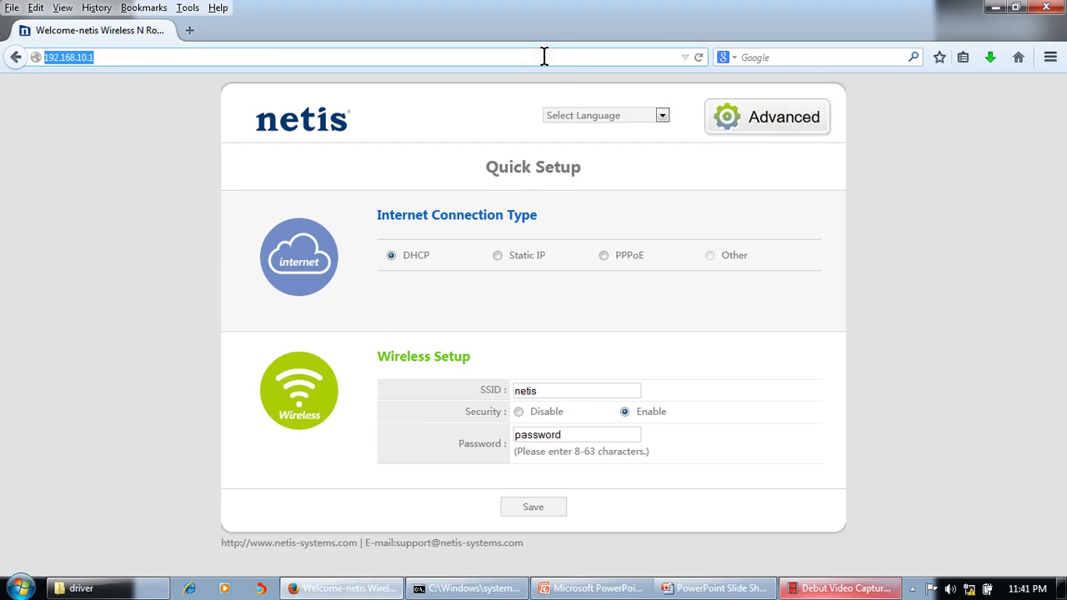
pyautogui.write('192.168.10.1')
pyautogui.press('Return')
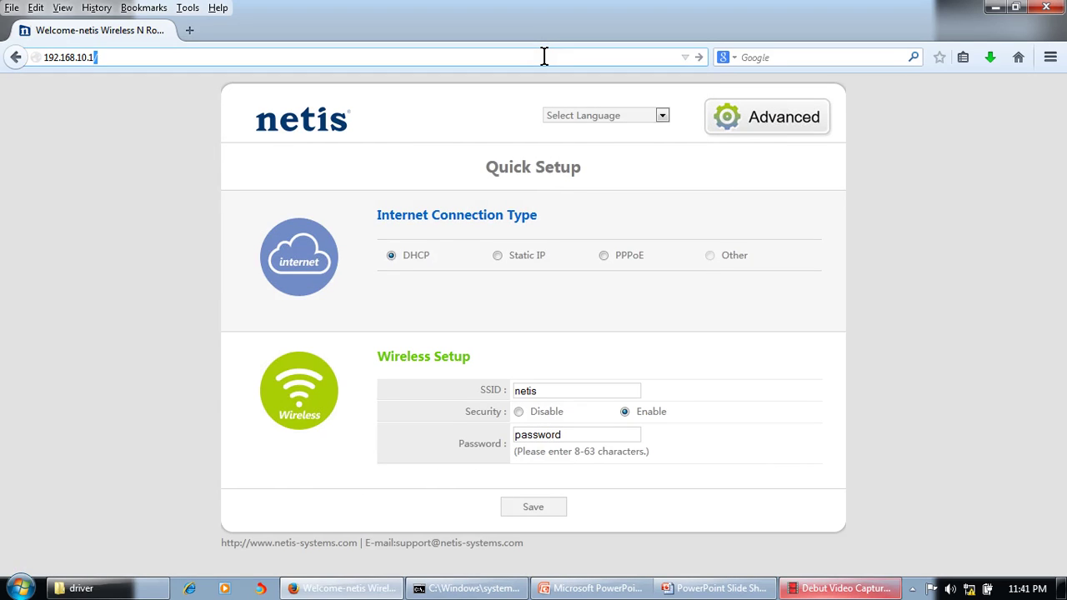
pyautogui.click(782, 117)
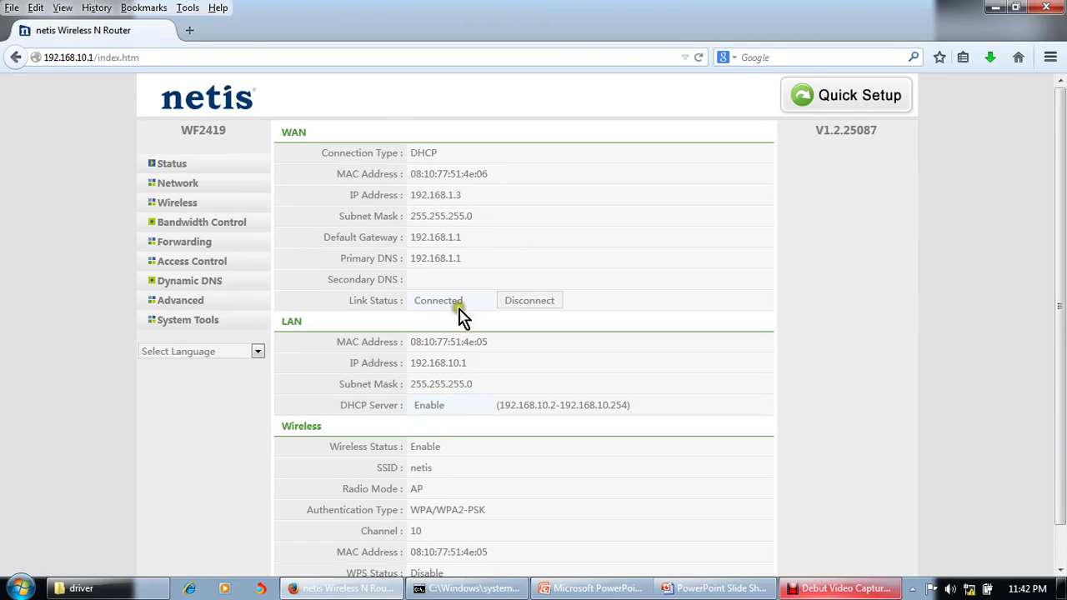
# Load google.com in a new tab, then return to the router status tab.
pyautogui.click(192, 30)
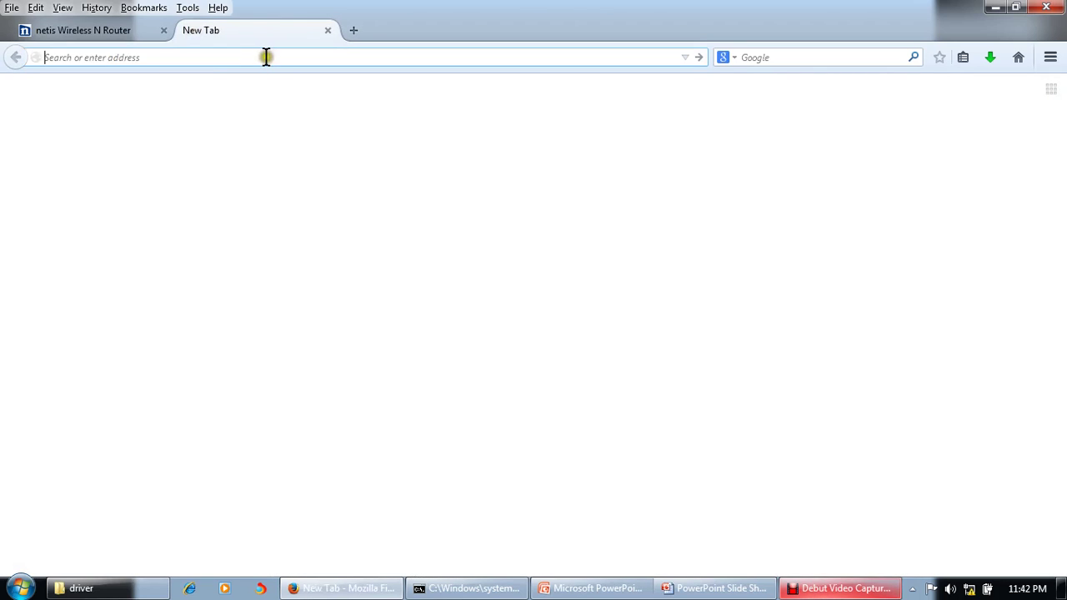
pyautogui.write('google.com/')
pyautogui.press('Return')
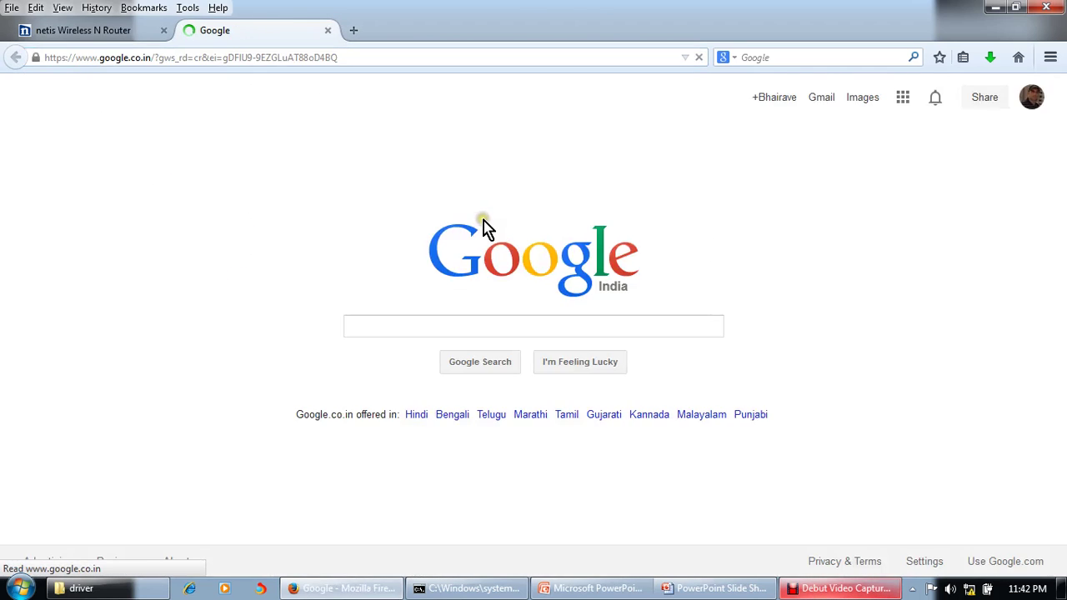
pyautogui.click(106, 40)
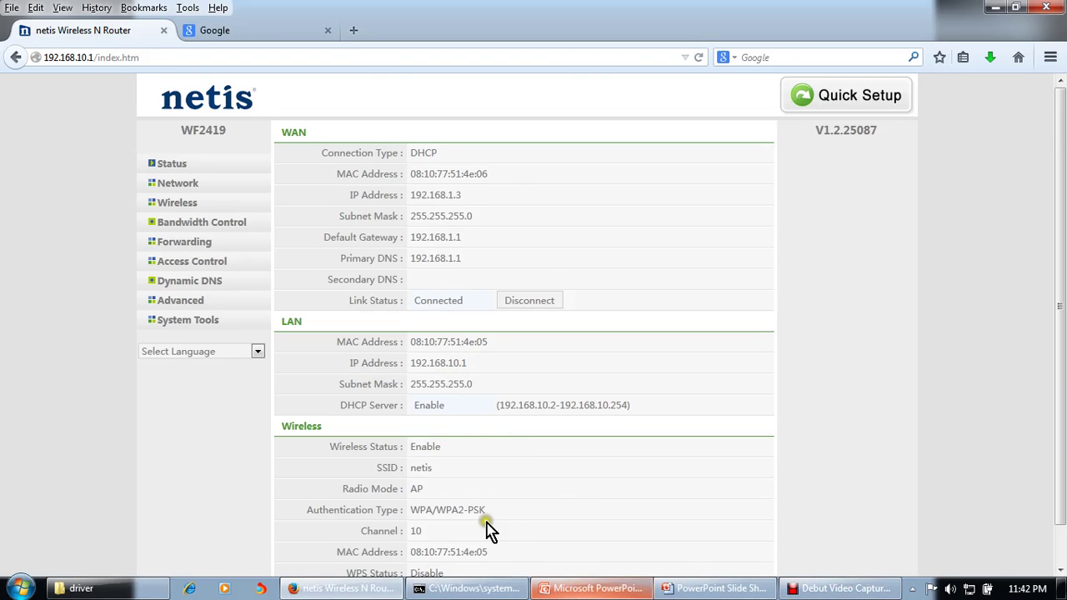
# Advance the slide show one slide, then bring the Firefox router status page back.
pyautogui.hotkey('alt', 'Tab')
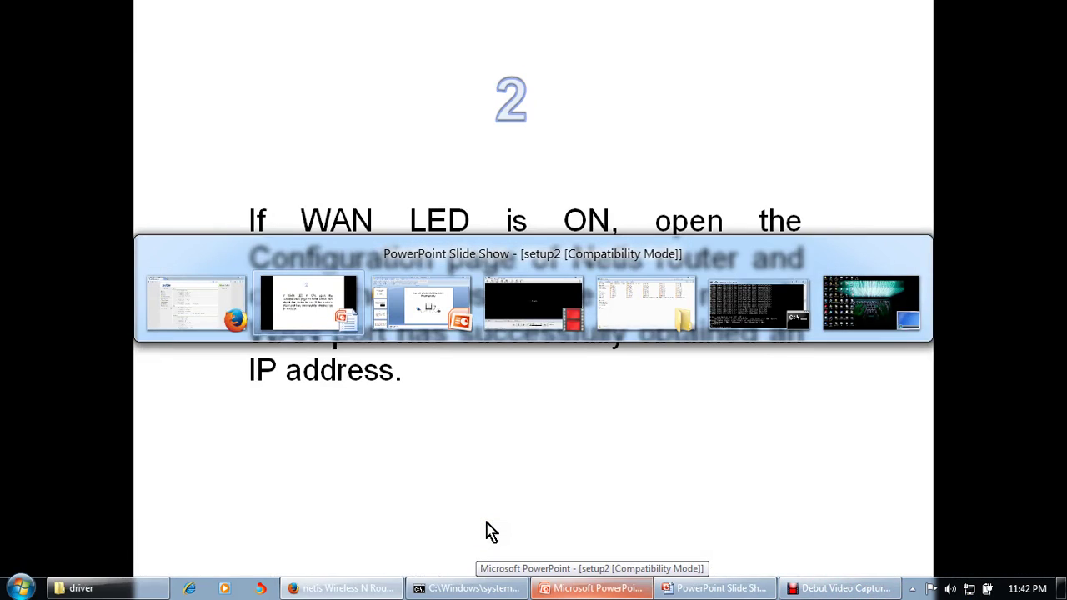
pyautogui.click(532, 461)
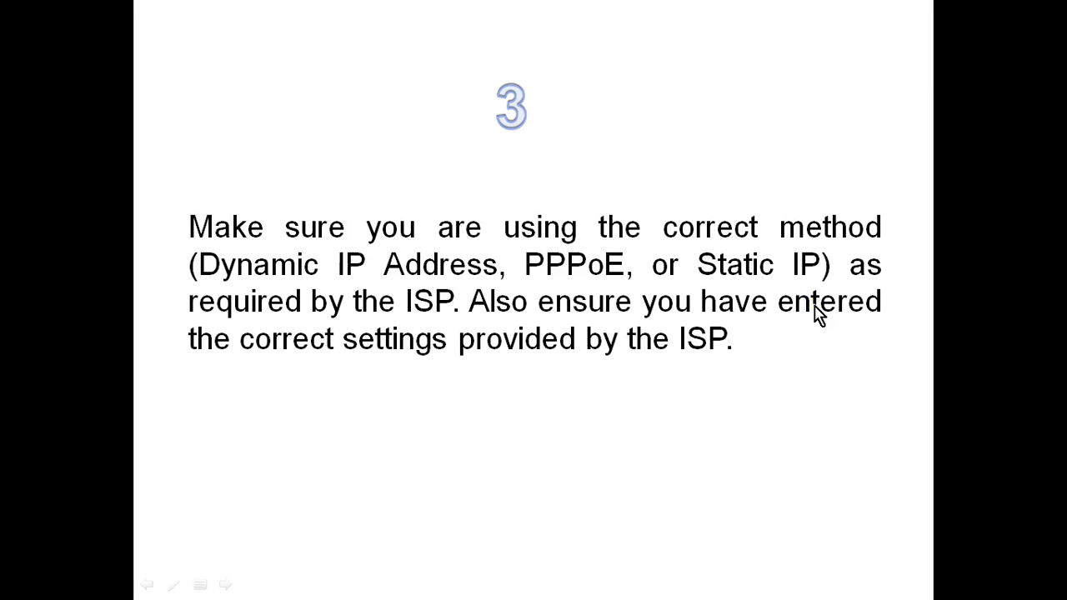
pyautogui.hotkey('alt', 'Tab')
pyautogui.hotkey('alt', 'Tab')
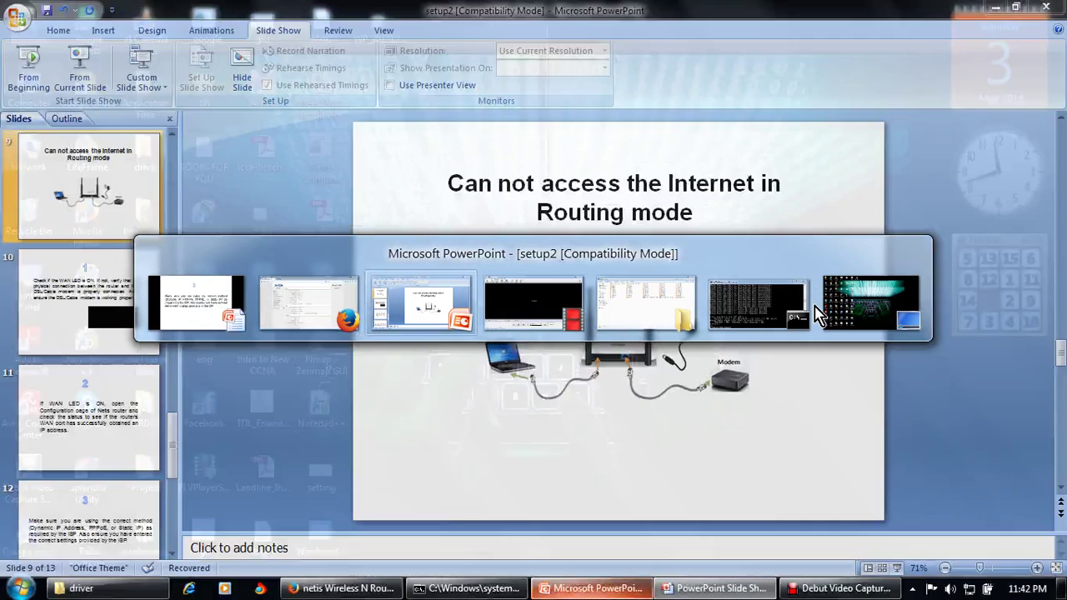
pyautogui.hotkey('alt', 'shift', 'Tab')
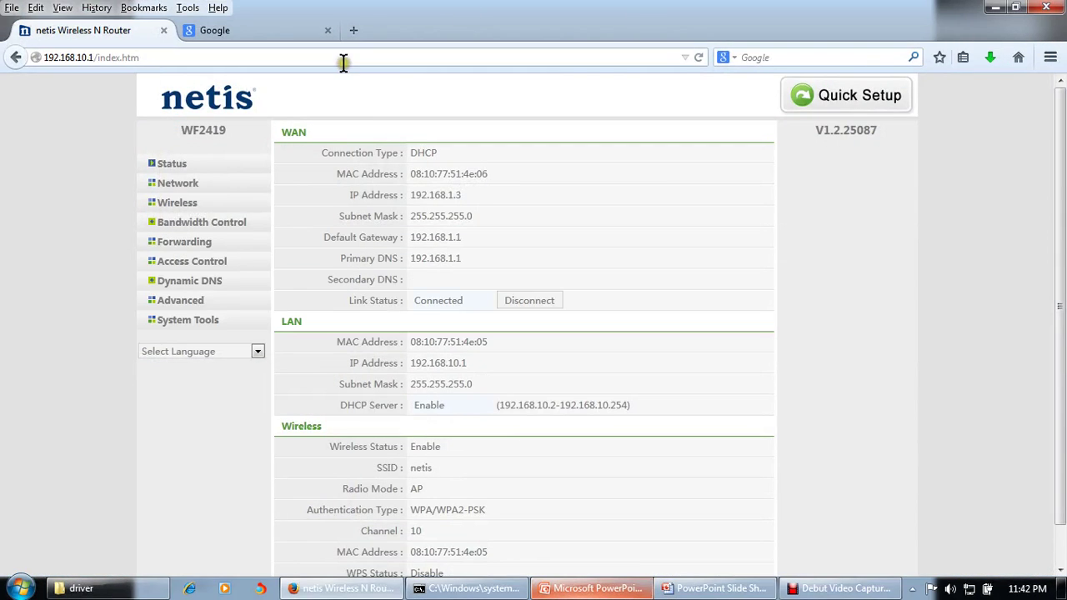
# In Network > WAN, review the connection type options and select Static IP.
pyautogui.click(160, 183)
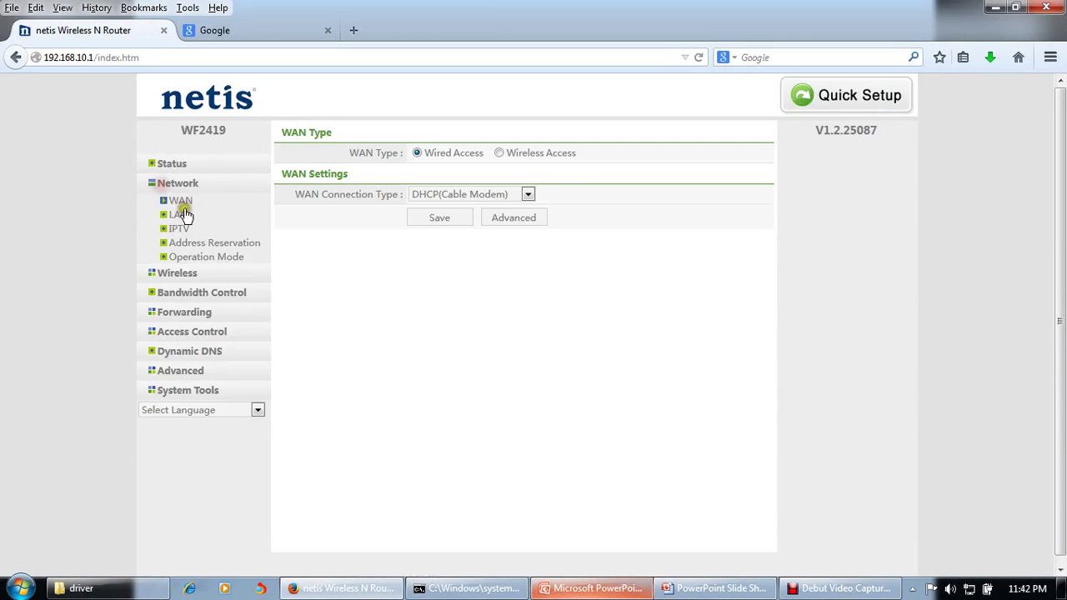
pyautogui.click(527, 197)
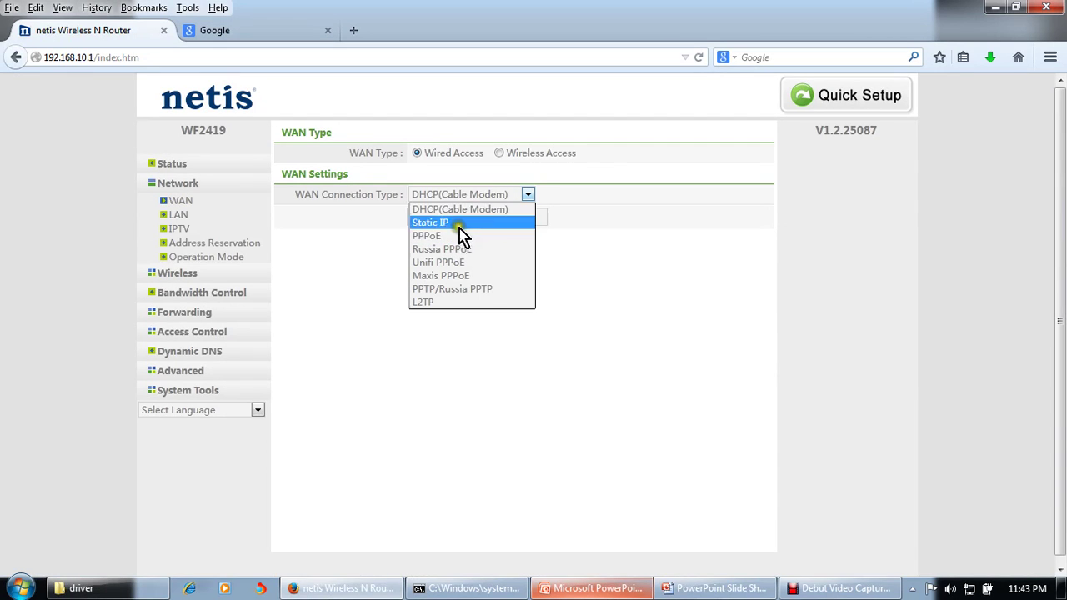
pyautogui.click(604, 279)
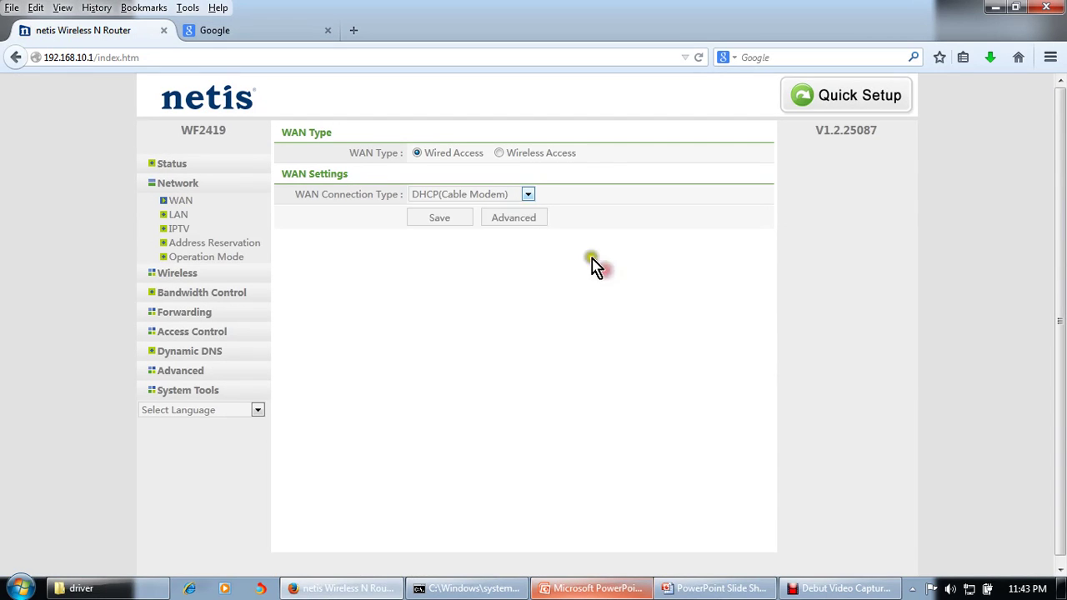
pyautogui.click(527, 196)
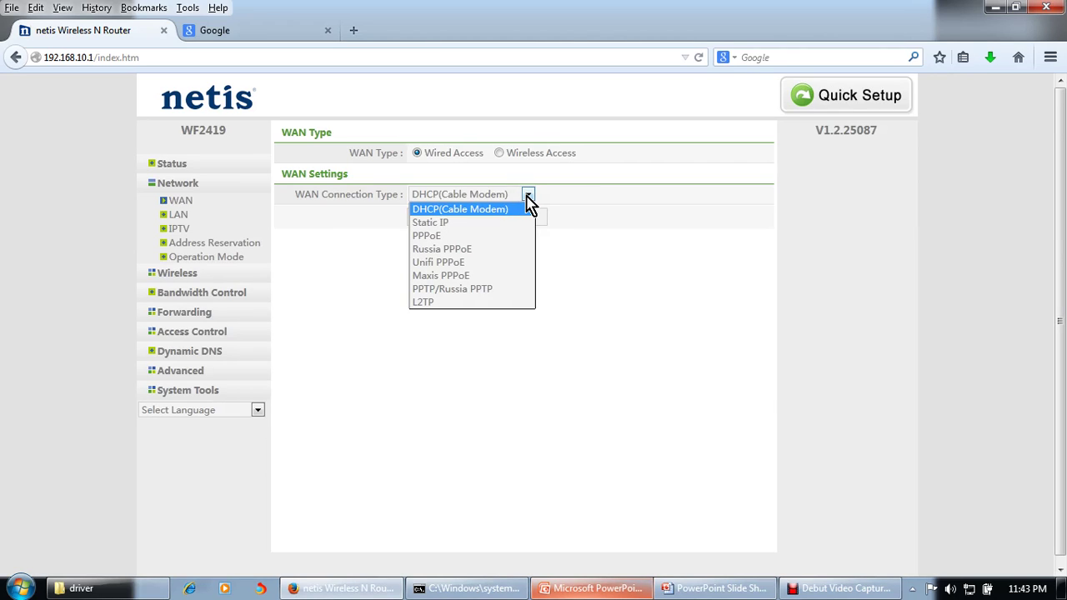
pyautogui.click(479, 209)
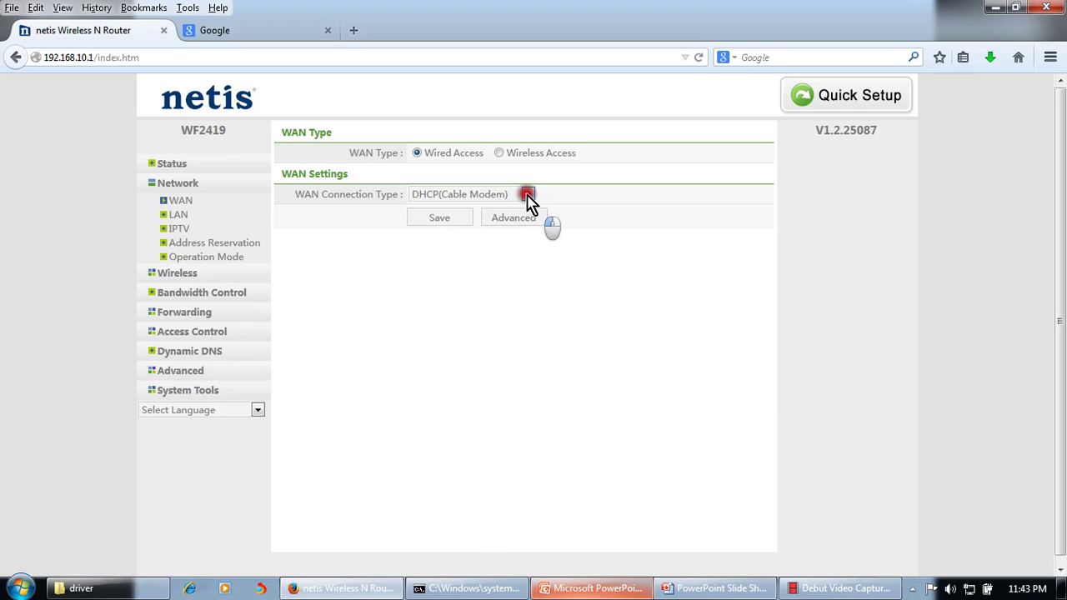
pyautogui.click(528, 194)
pyautogui.click(464, 221)
pyautogui.click(459, 216)
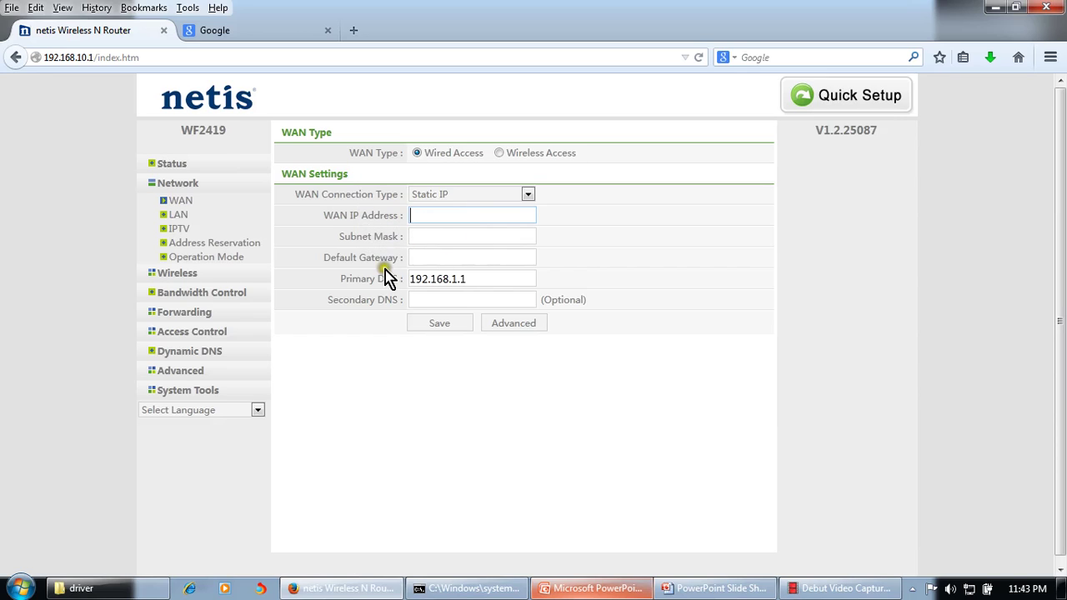
# Try PPPoE, then switch the WAN type back to DHCP(Cable Modem) and save.
pyautogui.click(527, 195)
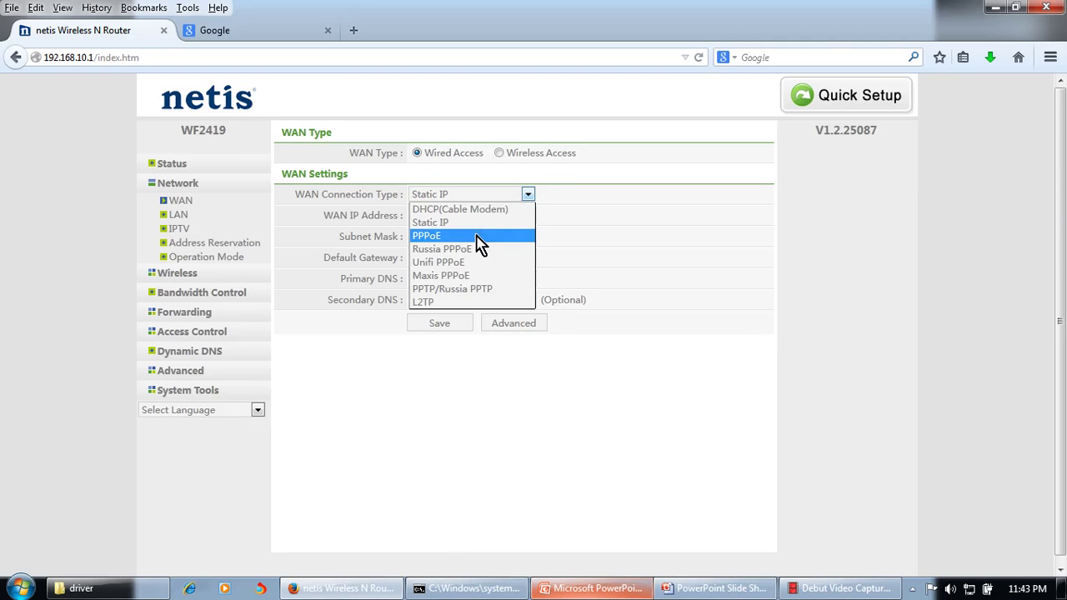
pyautogui.click(479, 239)
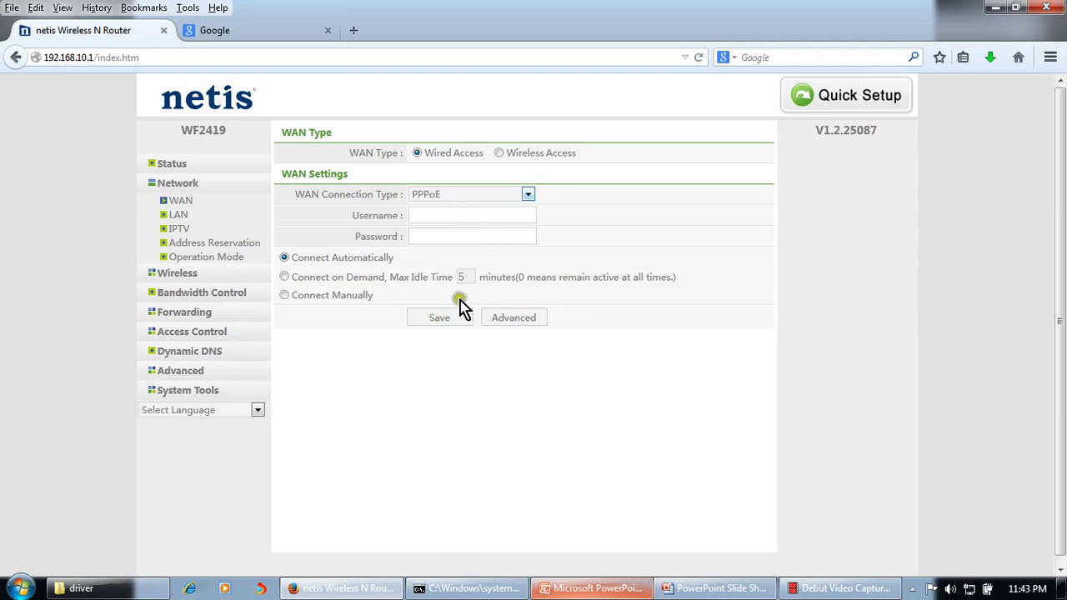
pyautogui.click(528, 194)
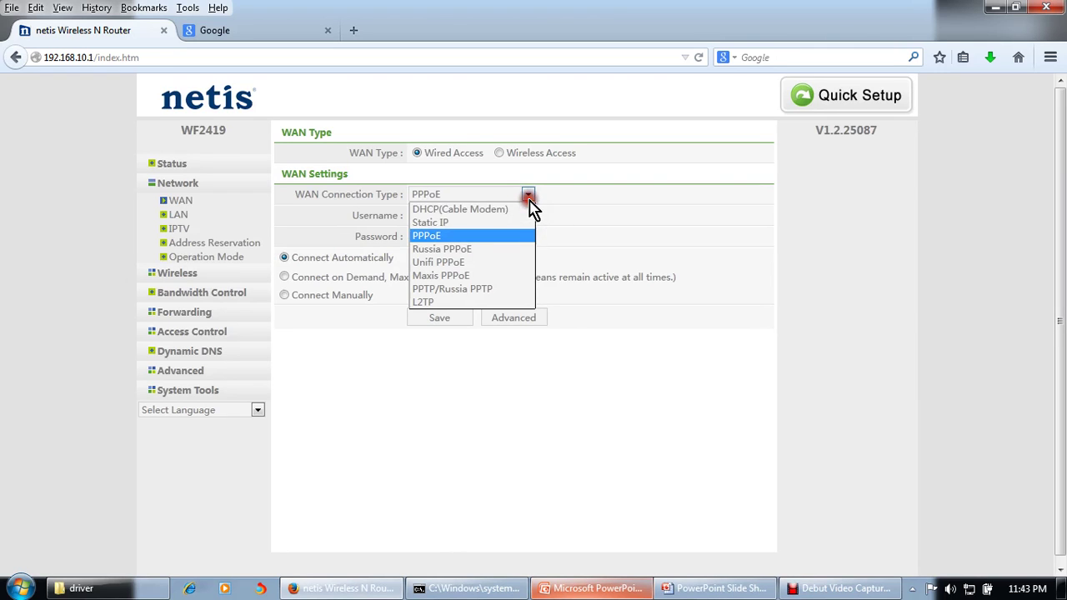
pyautogui.click(469, 209)
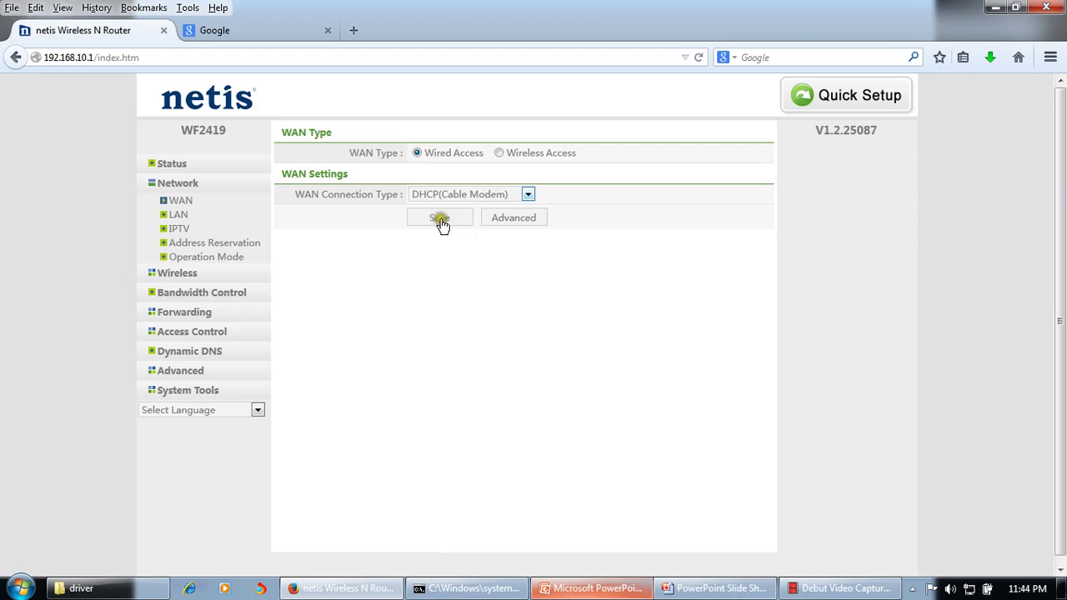
pyautogui.click(440, 220)
# Recheck the connection type list, leave DHCP unchanged, and return to the slide show.
pyautogui.click(503, 197)
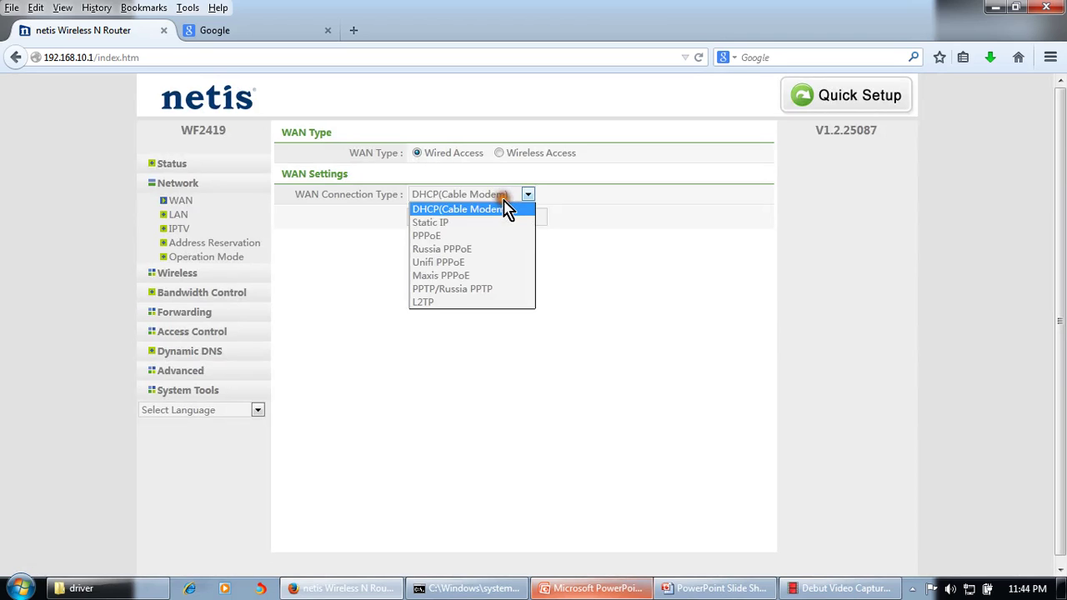
pyautogui.click(622, 275)
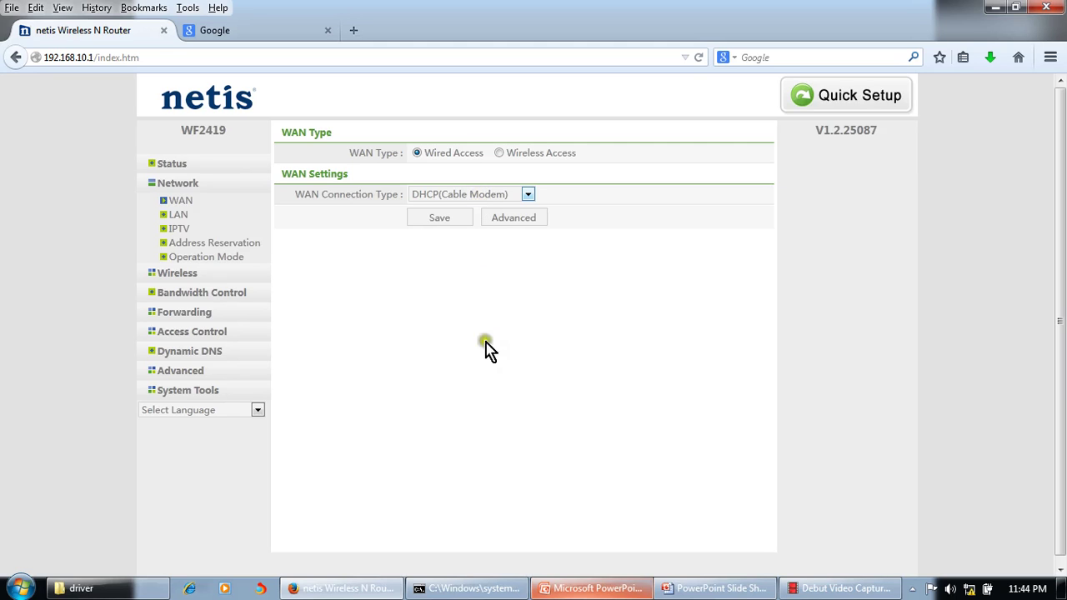
pyautogui.hotkey('alt', 'Tab')
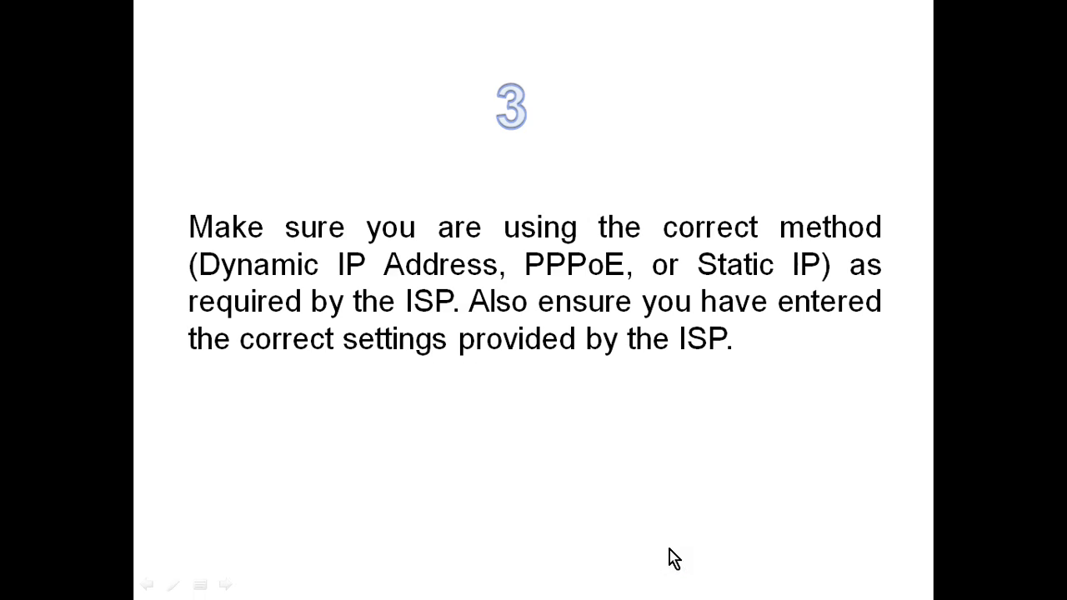
# Advance to slide 4 on MAC address cloning, then switch back to the router WAN page.
pyautogui.click(673, 558)
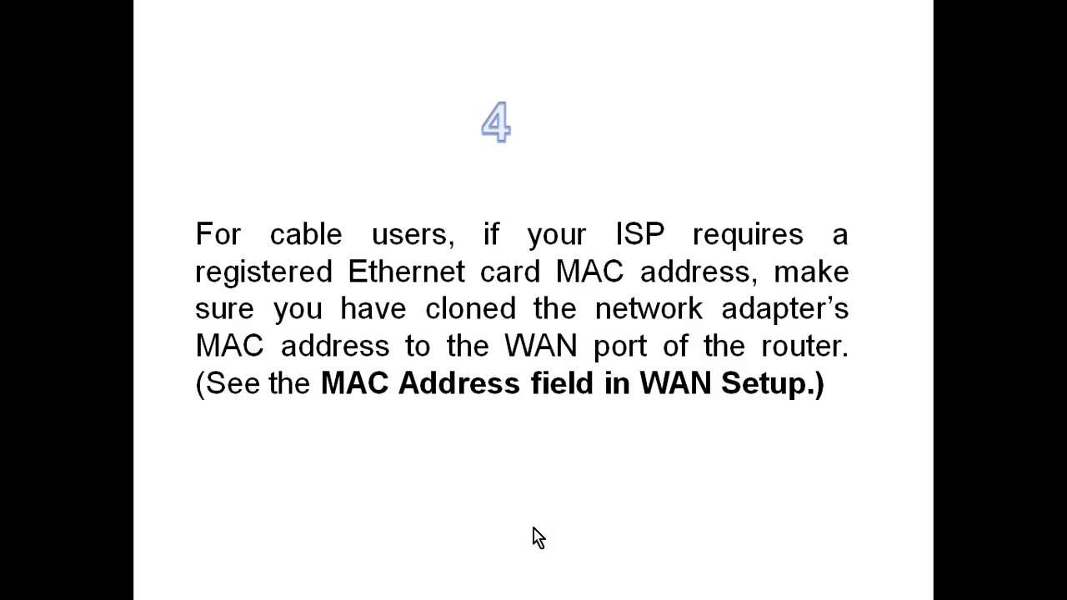
pyautogui.hotkey('alt', 'Tab')
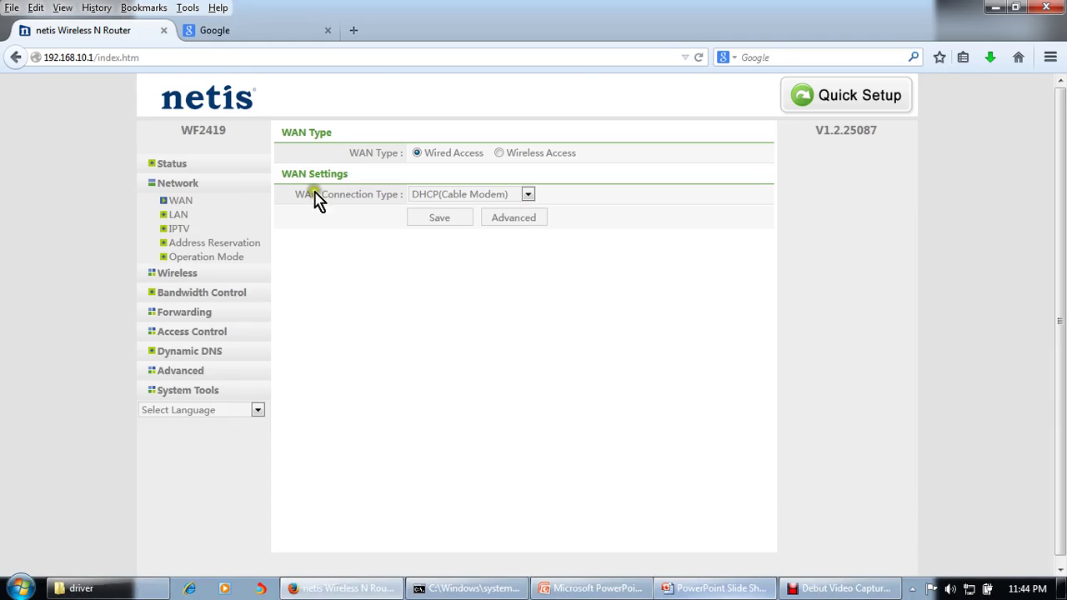
# Show the advanced MAC Address and MTU fields for DHCP(Cable Modem) and Static IP.
pyautogui.click(527, 196)
pyautogui.click(482, 210)
pyautogui.click(525, 221)
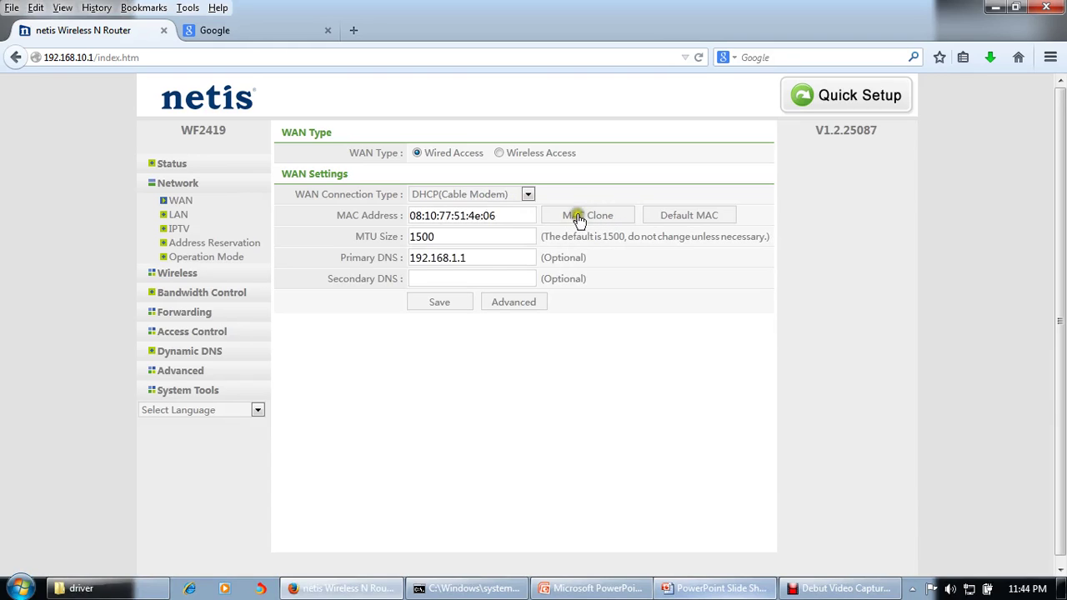
pyautogui.click(527, 194)
pyautogui.click(475, 225)
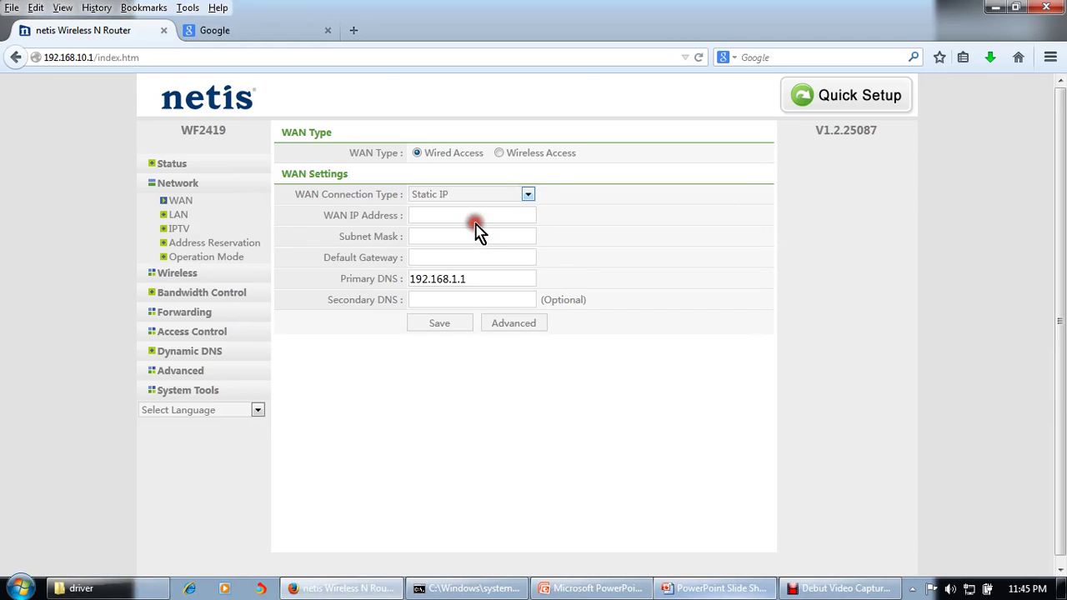
pyautogui.click(518, 325)
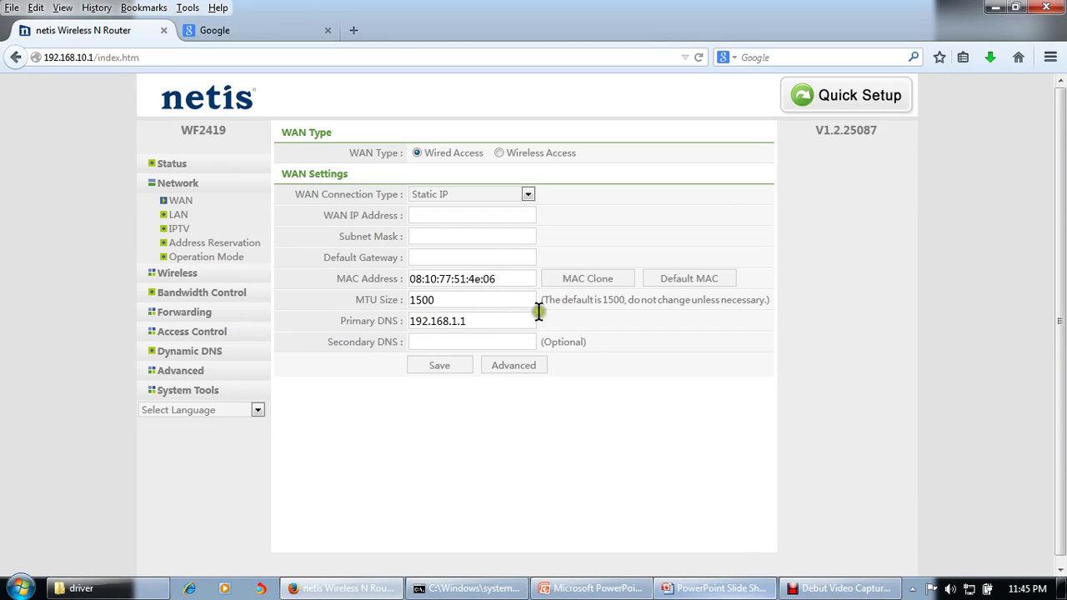
# Show the advanced PPPoE fields including MAC Address, then return to the Status page.
pyautogui.click(527, 195)
pyautogui.click(459, 237)
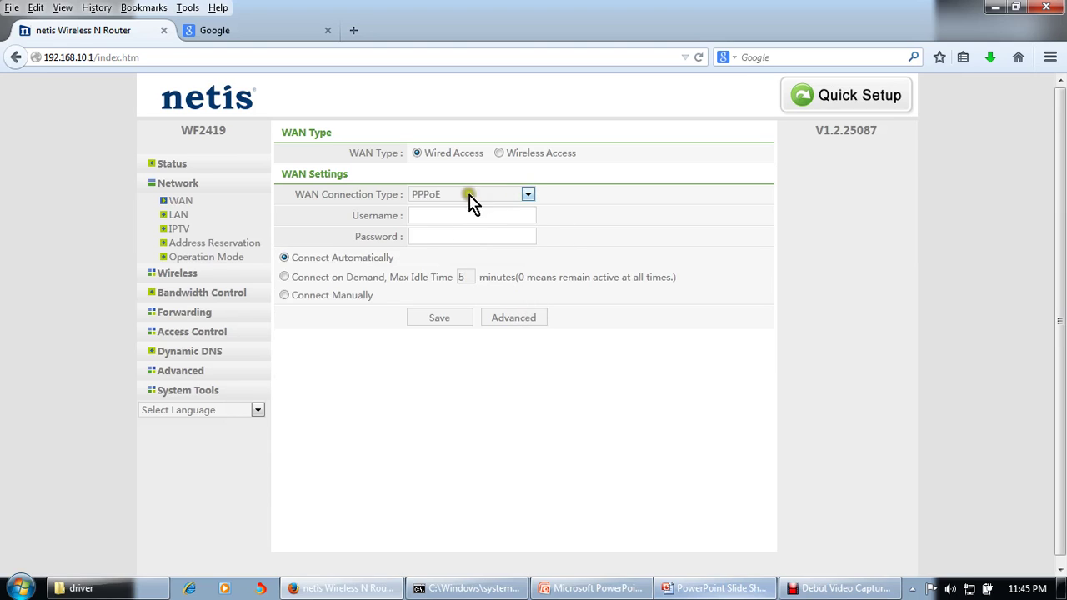
pyautogui.click(496, 323)
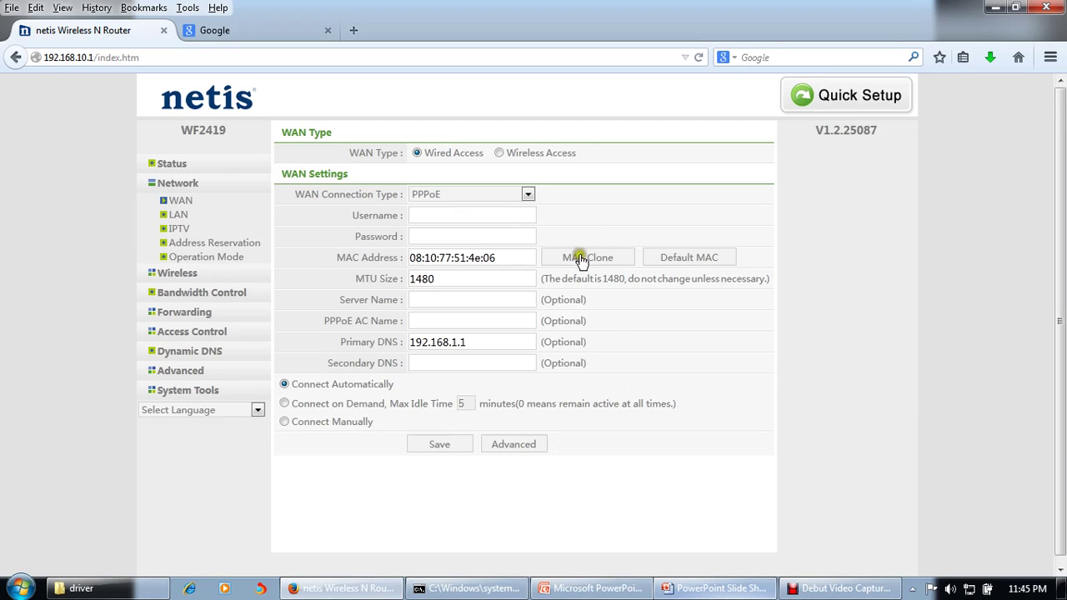
pyautogui.click(485, 478)
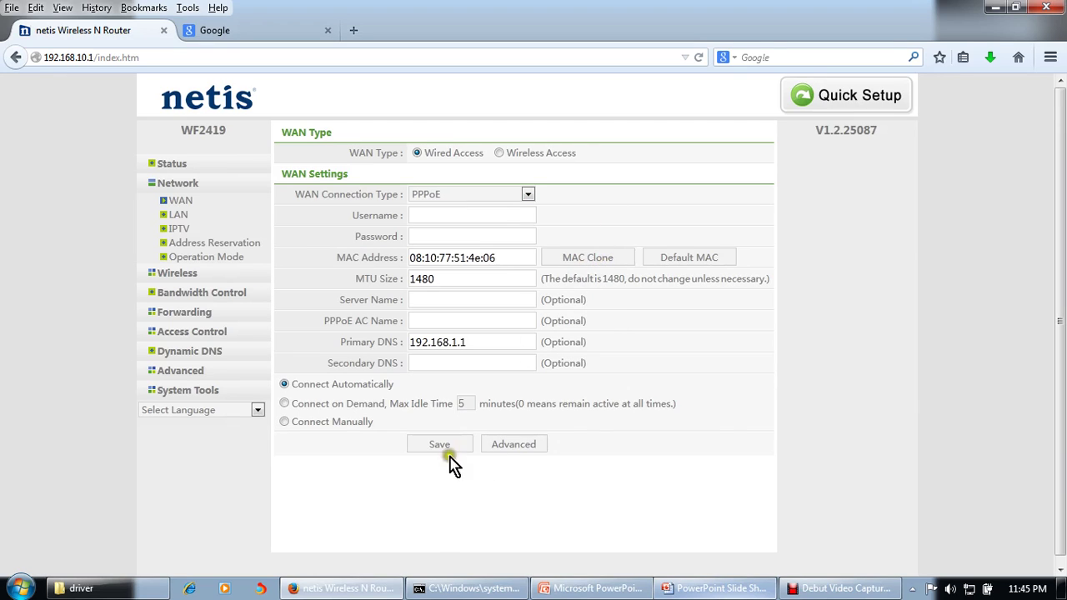
pyautogui.click(175, 167)
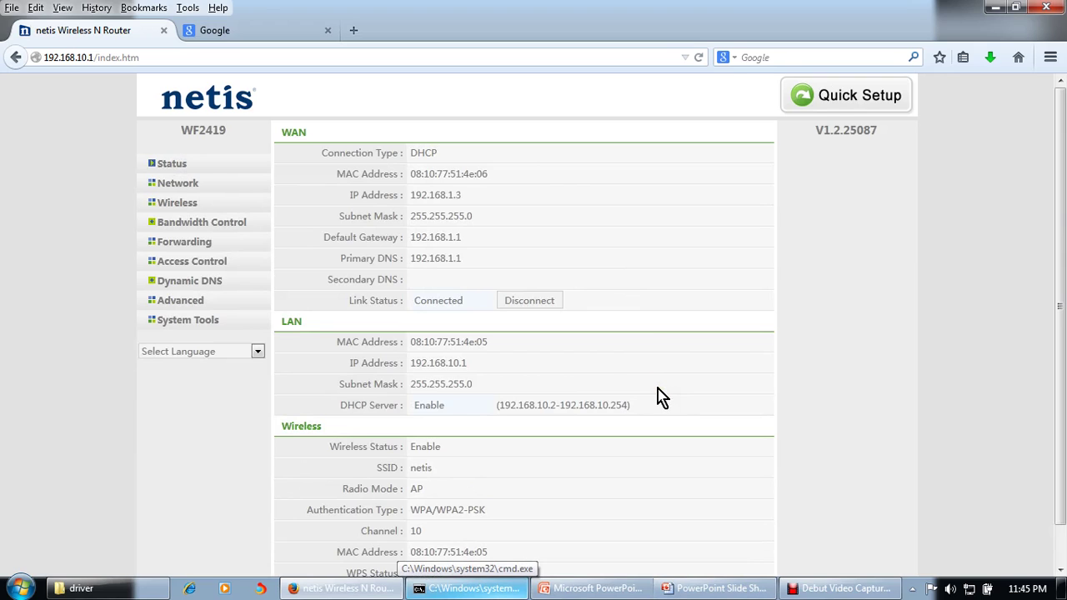
# Leave the slide show and go back to editing slide 13, the MAC address cloning slide.
pyautogui.hotkey('alt', 'Tab')
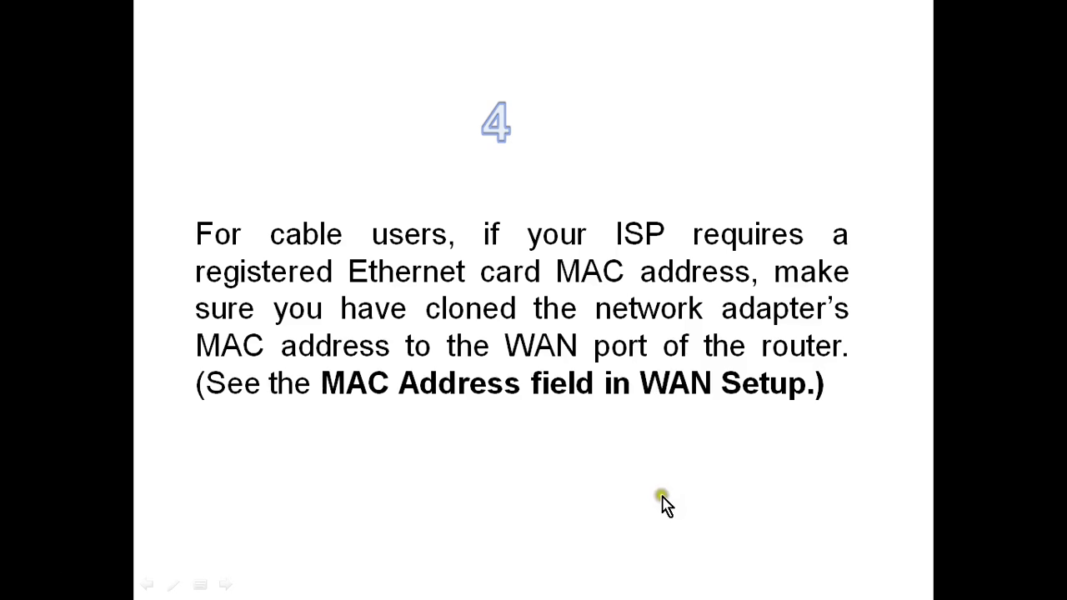
pyautogui.click(804, 459)
pyautogui.click(800, 457)
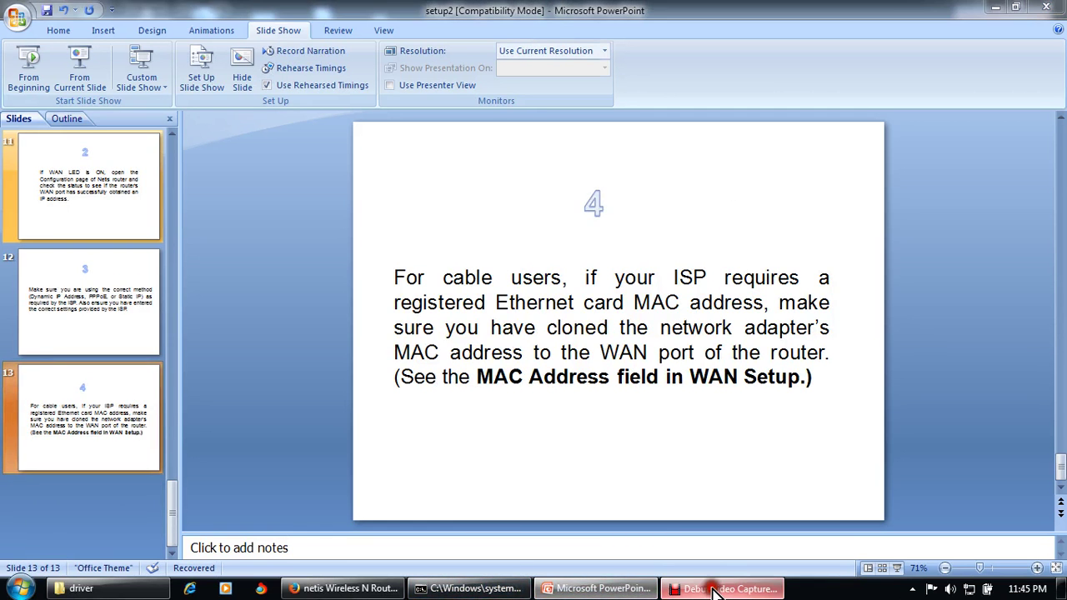